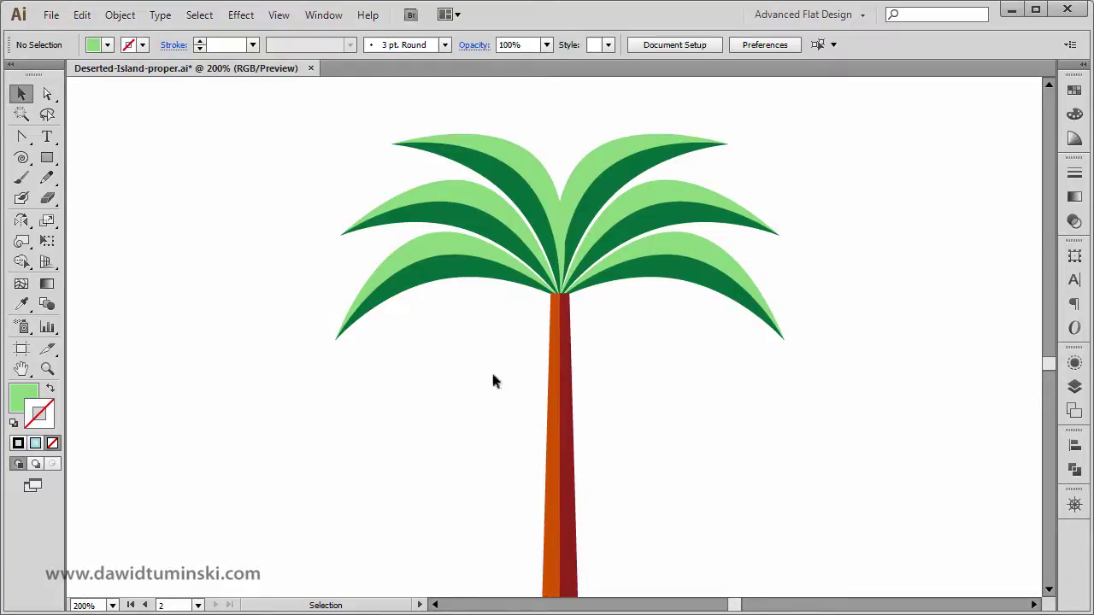
Select all the green palm leaves on both sides of the crown and group them
drag(281, 96, 763, 270)
key(ctrl+g)
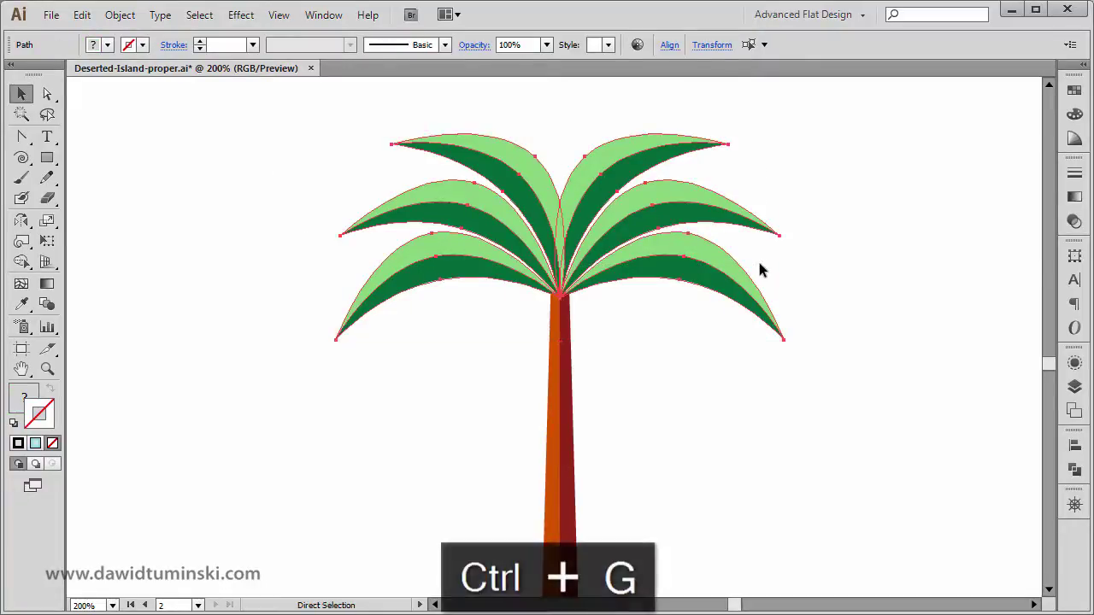
drag(689, 405, 718, 355)
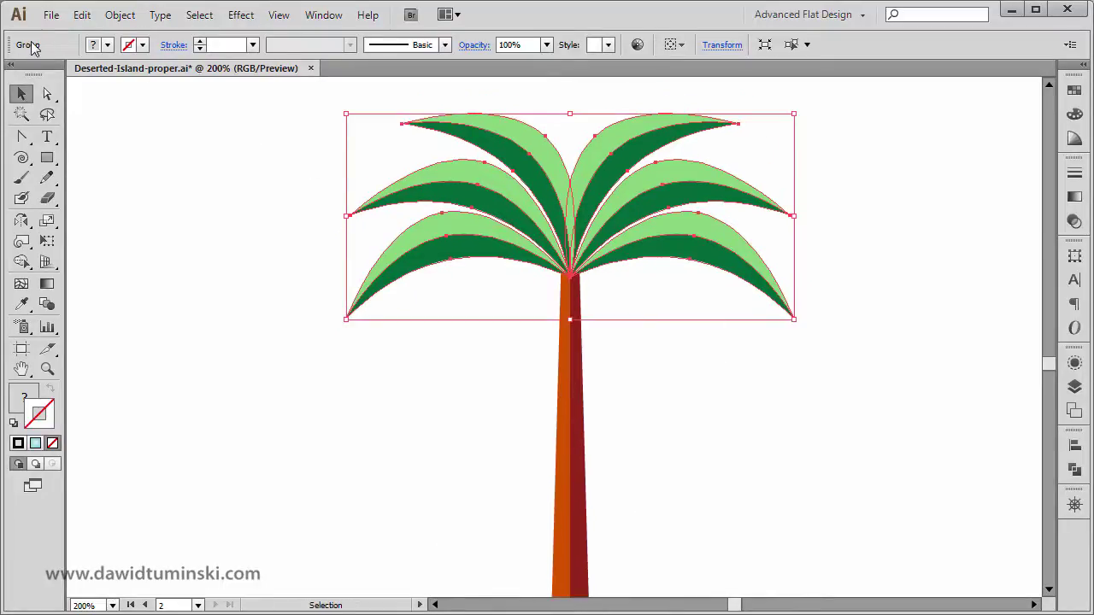
Group the orange and dark red halves of the palm trunk
drag(644, 438, 472, 382)
key(ctrl+g)
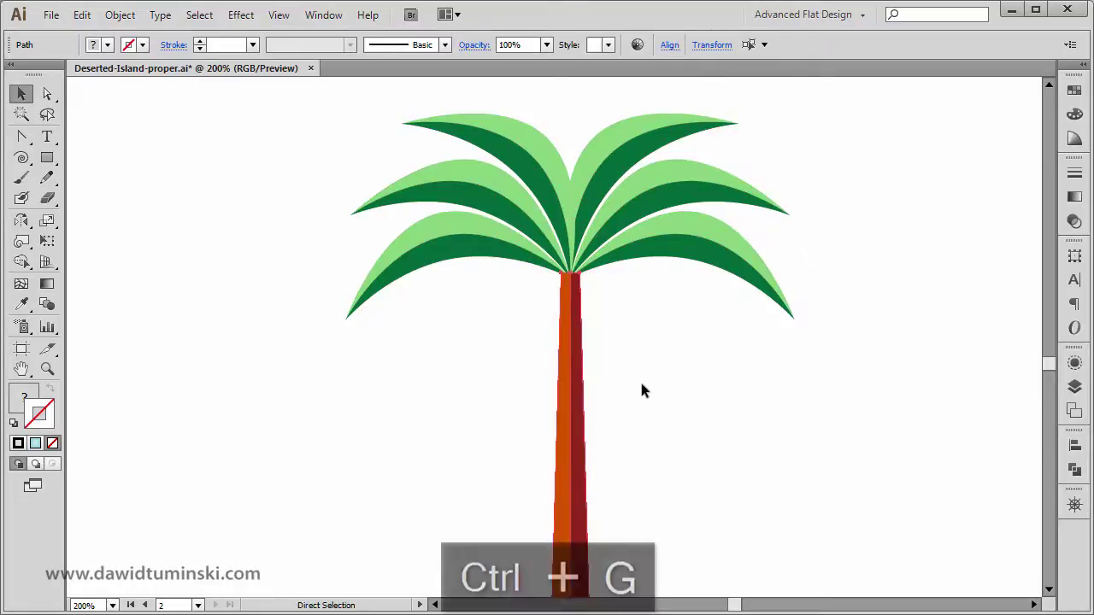
click(644, 437)
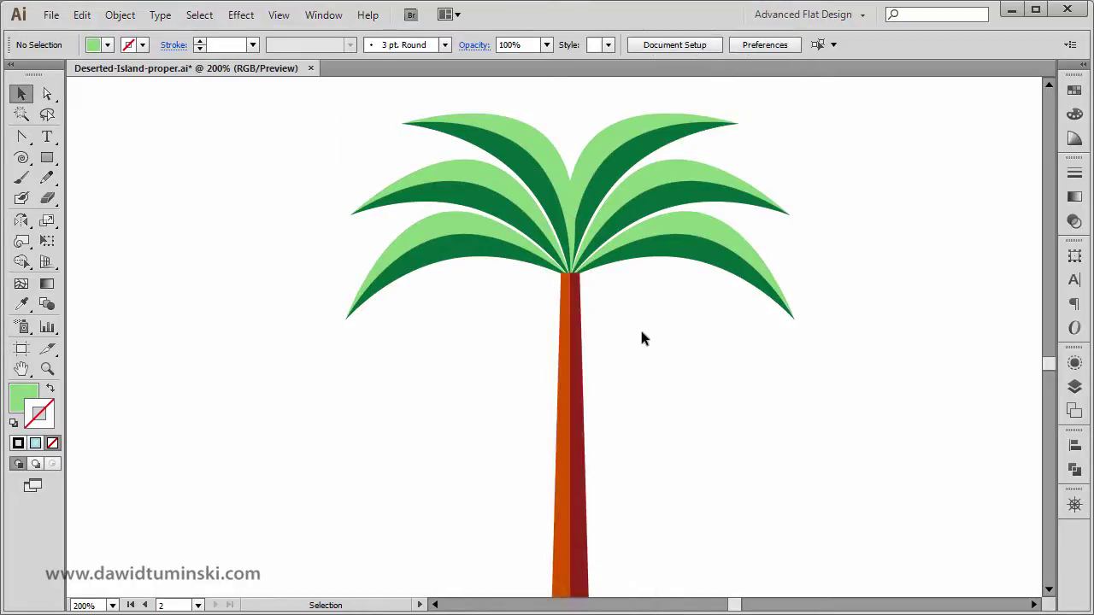
Select the trunk group and open the options of the Arch warp effect for it
key(space)
mouse_move(667, 371)
mouse_down()
mouse_move(661, 354)
mouse_move(660, 376)
mouse_up()
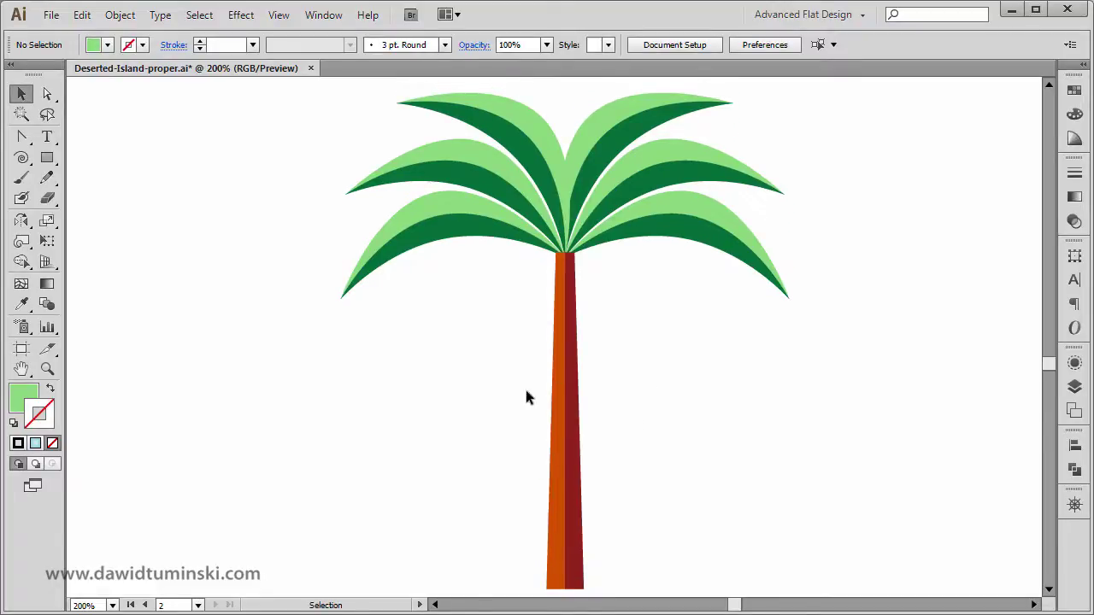
drag(629, 446, 481, 390)
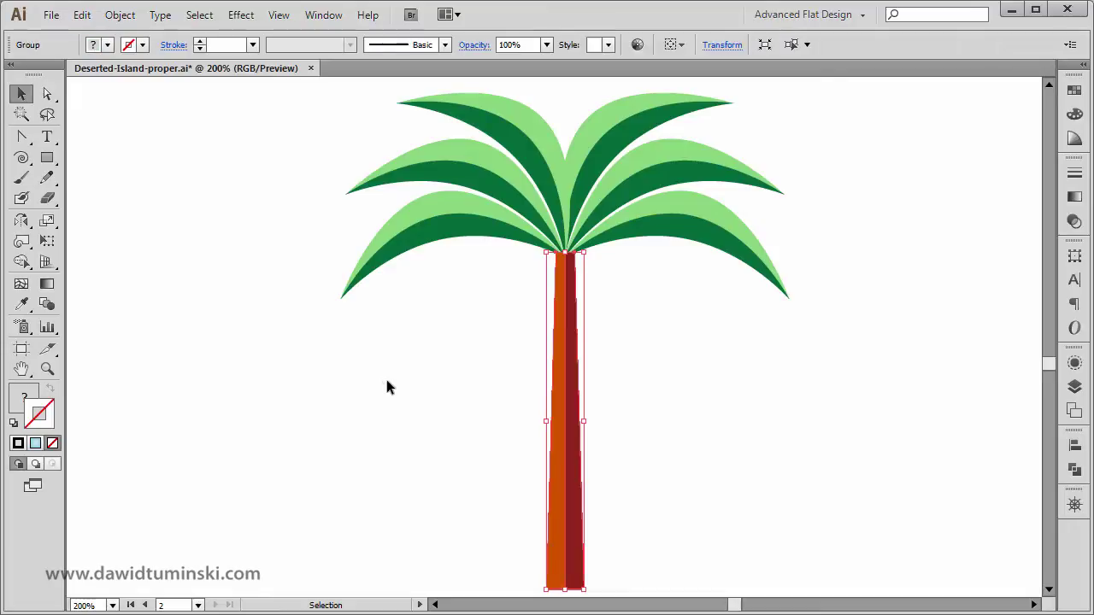
click(241, 15)
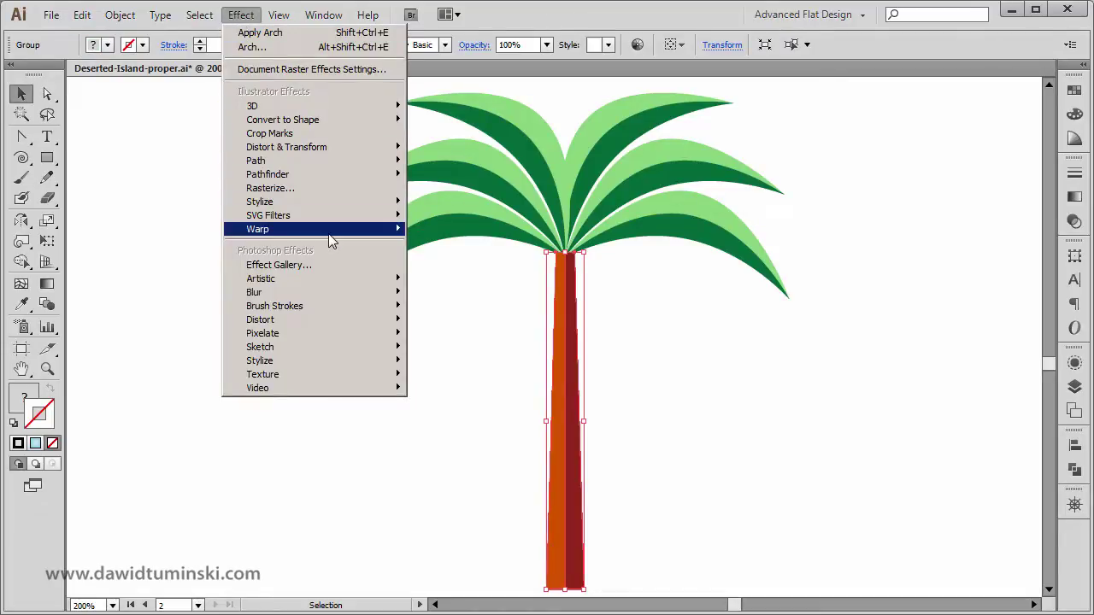
mouse_move(330, 238)
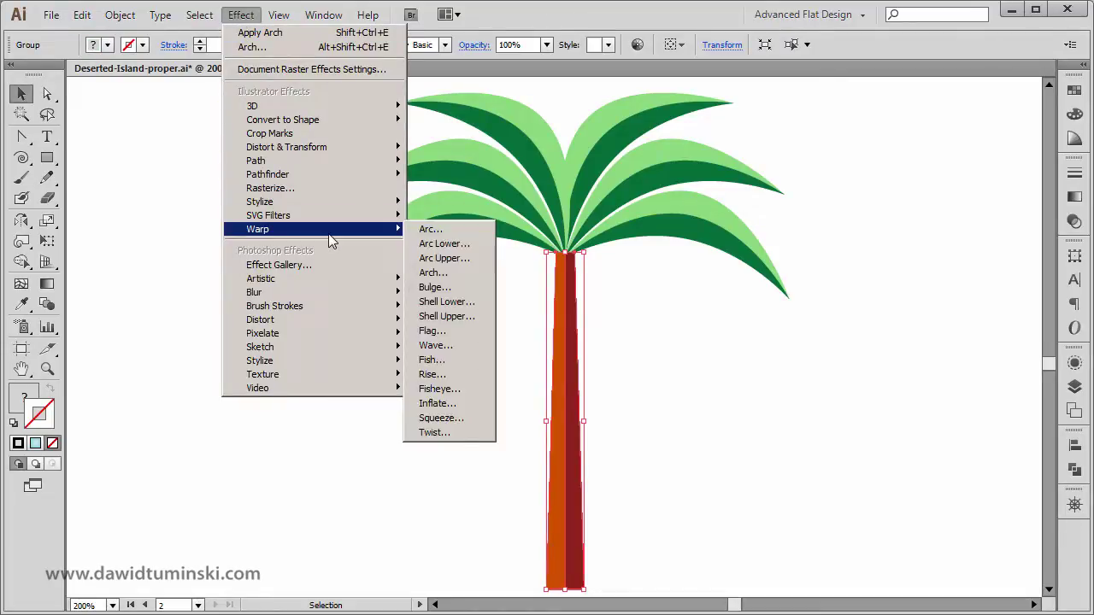
click(438, 274)
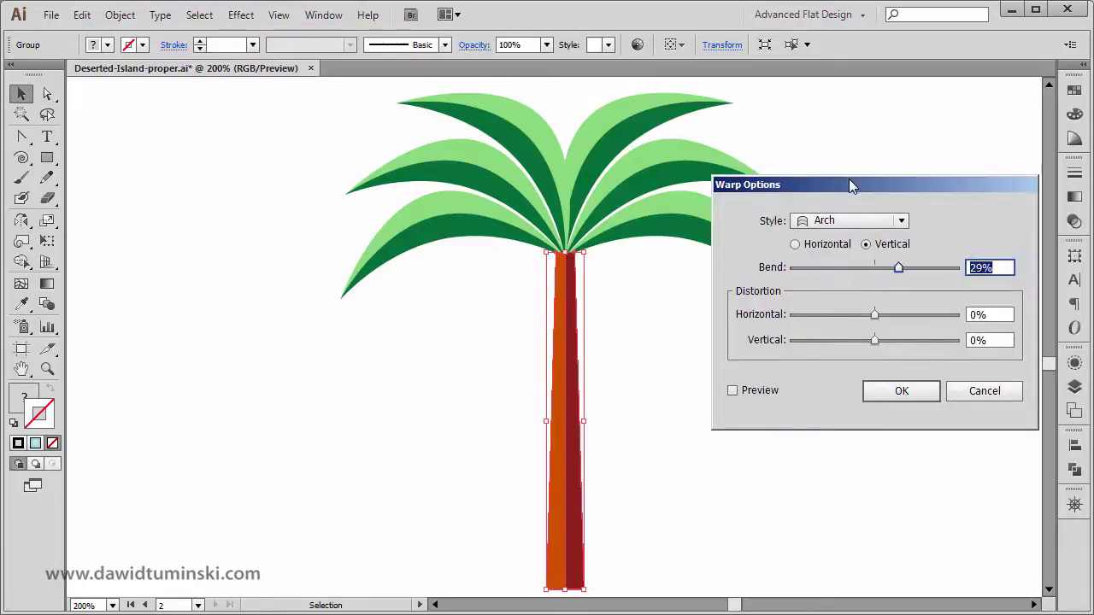
drag(849, 181, 816, 146)
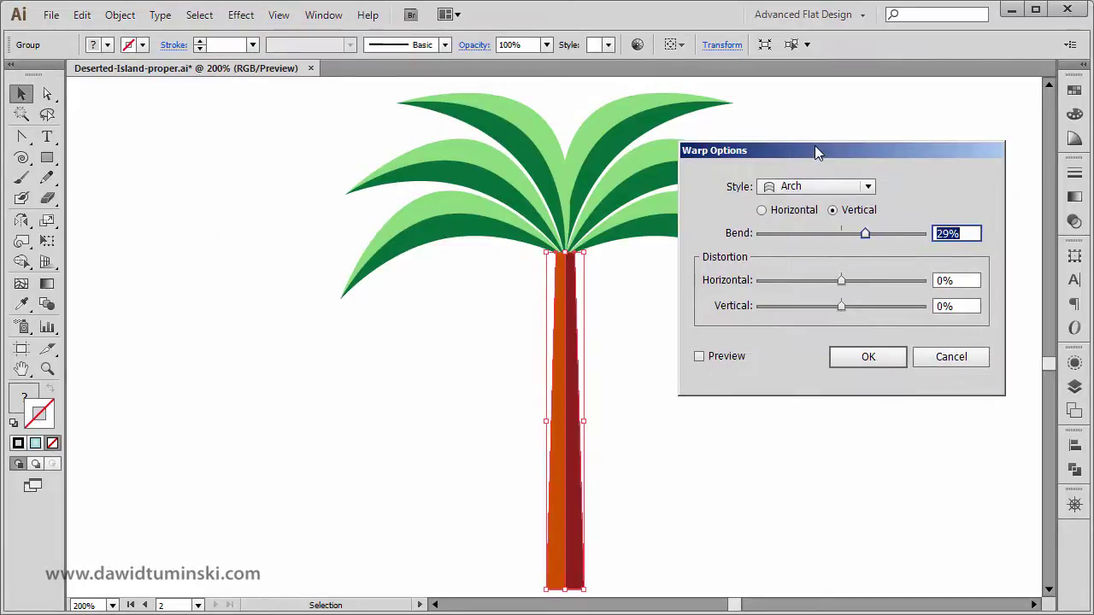
Try the Arch warp horizontally on the trunk with live preview, bending it 100% and 9%
click(783, 217)
click(859, 211)
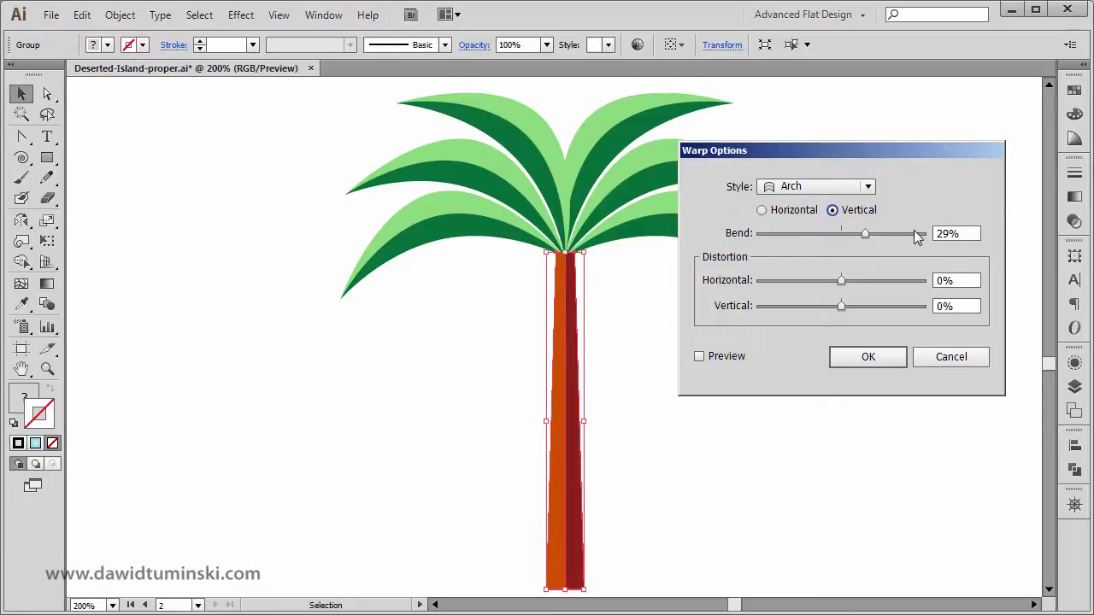
click(808, 212)
click(725, 356)
drag(866, 237, 923, 233)
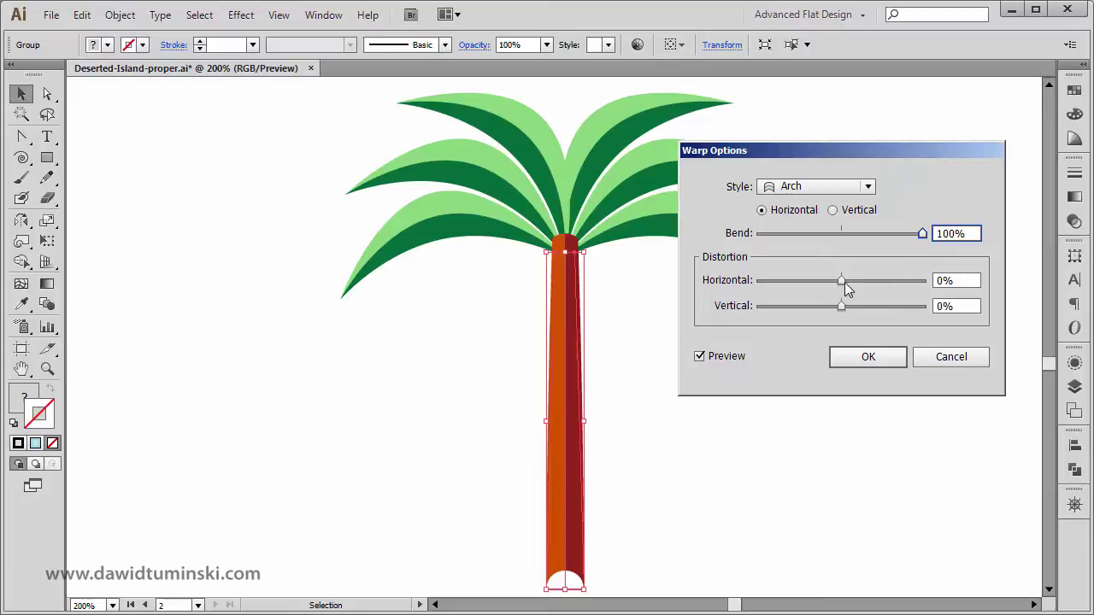
click(848, 234)
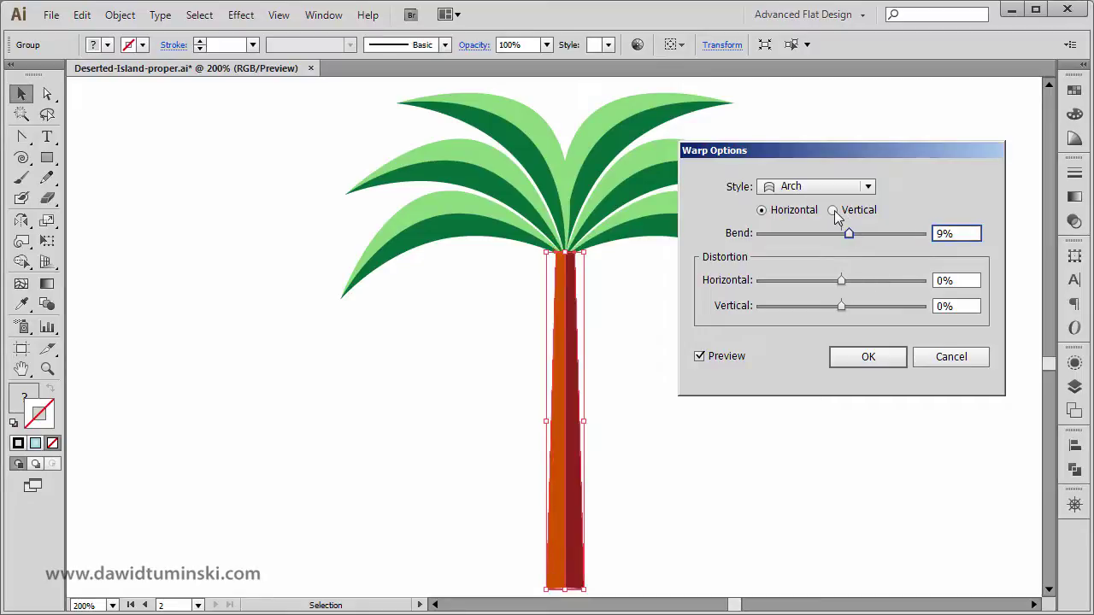
Set the trunk's Arch warp to vertical with a 20% bend and apply it
click(833, 210)
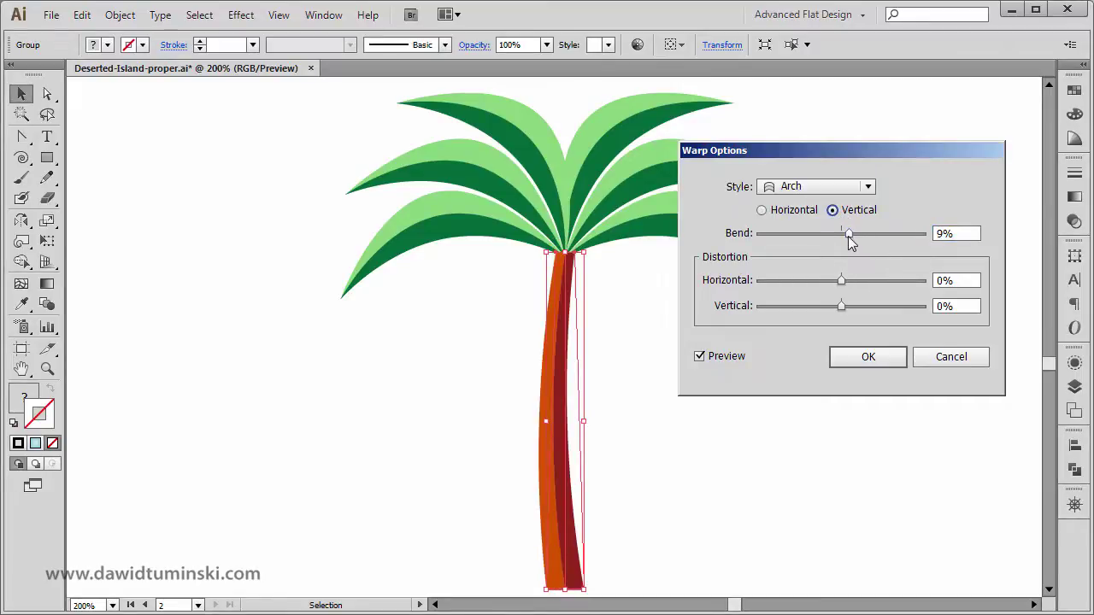
drag(847, 236, 863, 237)
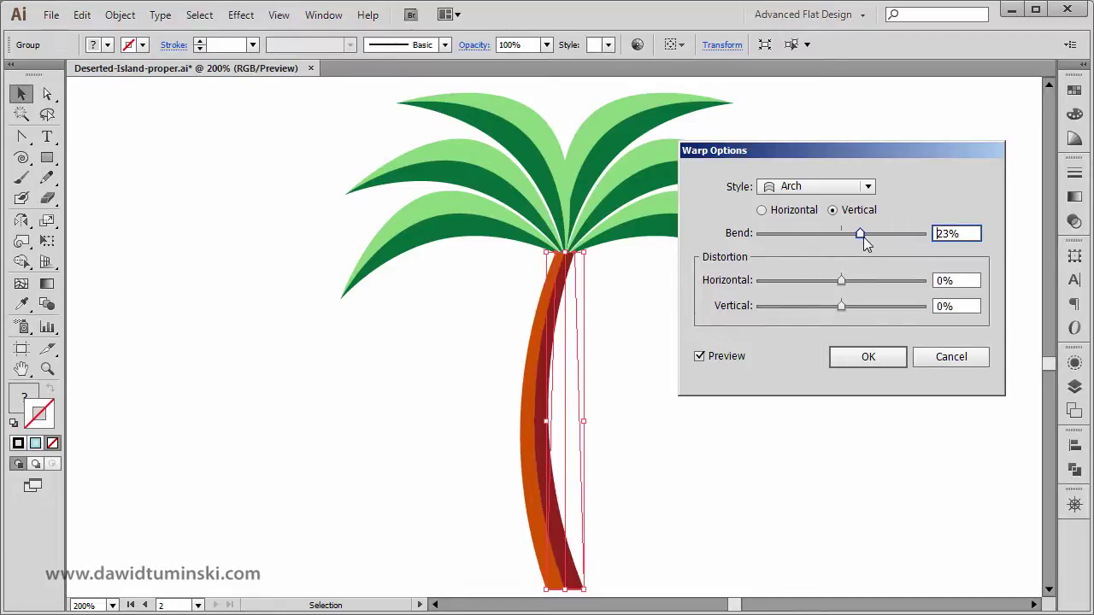
double_click(977, 235)
text(20)
key(Tab)
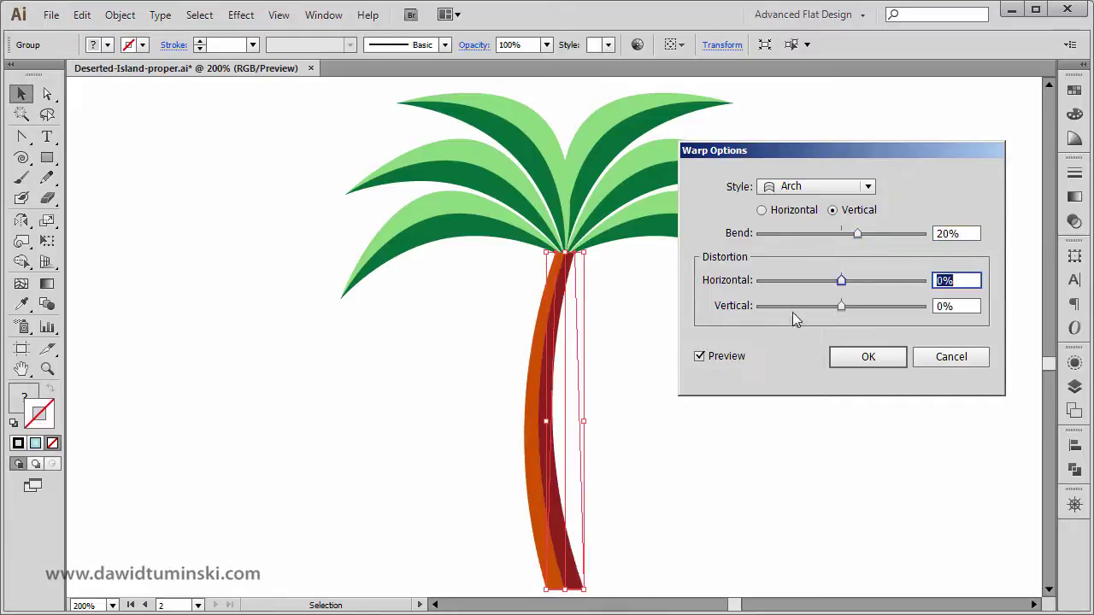
click(846, 356)
click(695, 376)
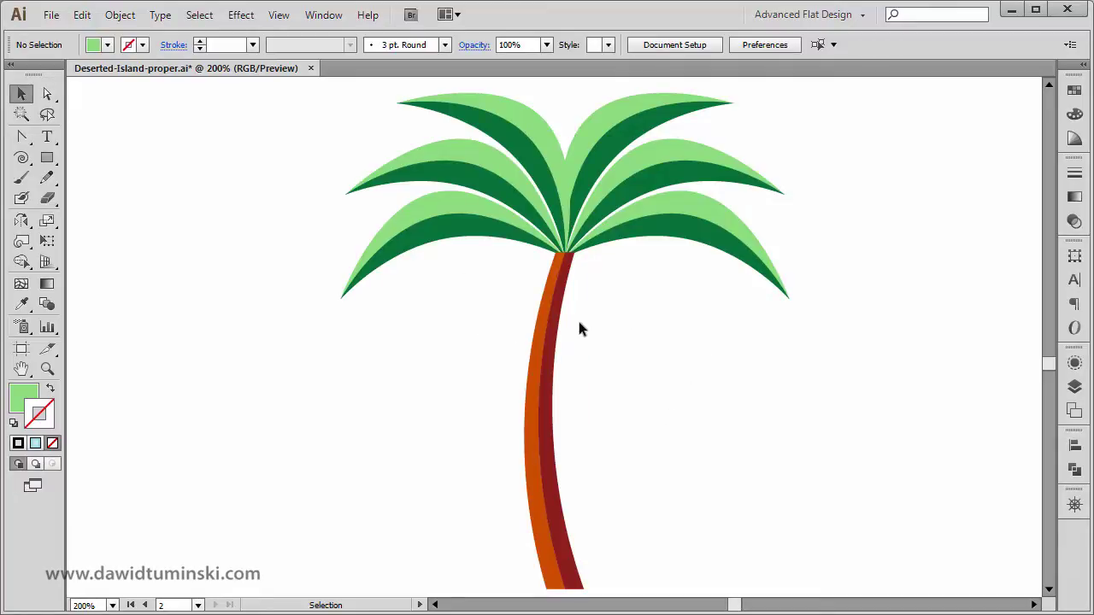
Examine the trunk's underlying paths in outline view and the options of its editable Arch warp effect
key(ctrl+y)
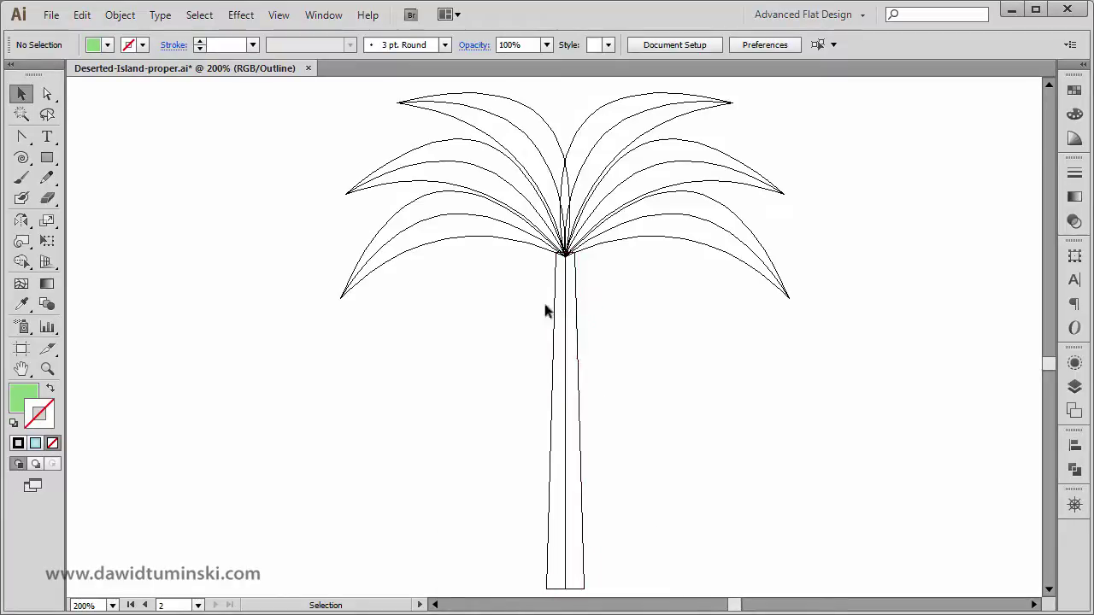
key(ctrl+y)
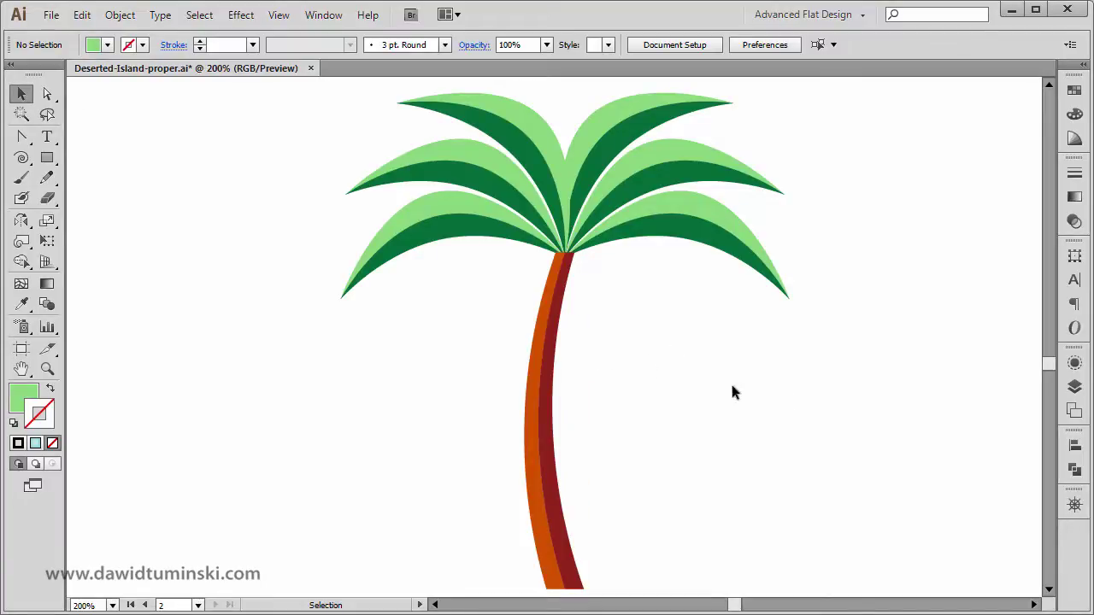
click(568, 335)
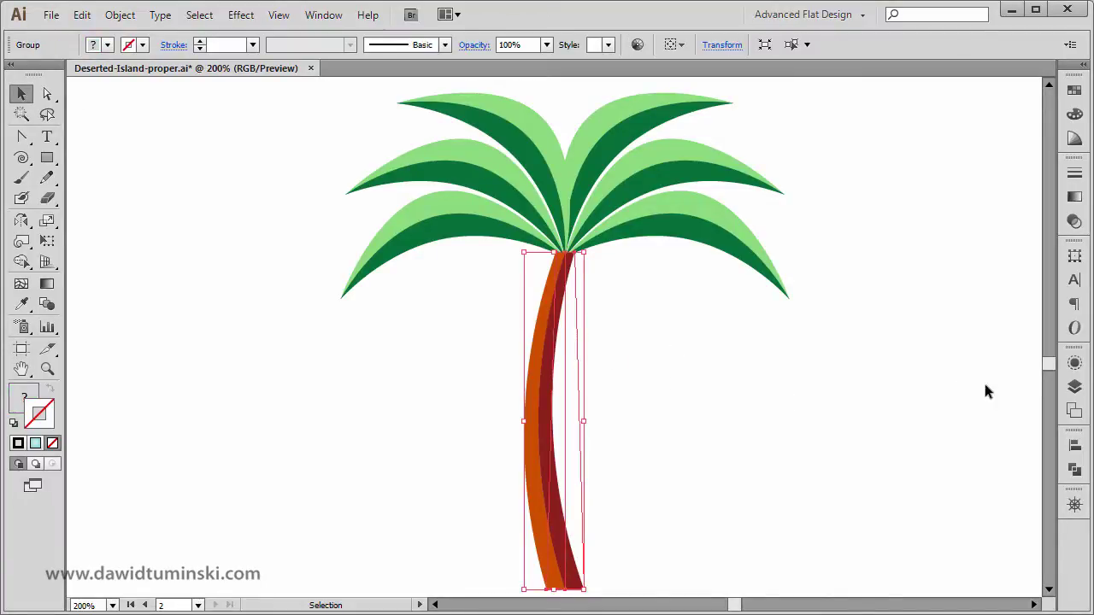
click(1074, 363)
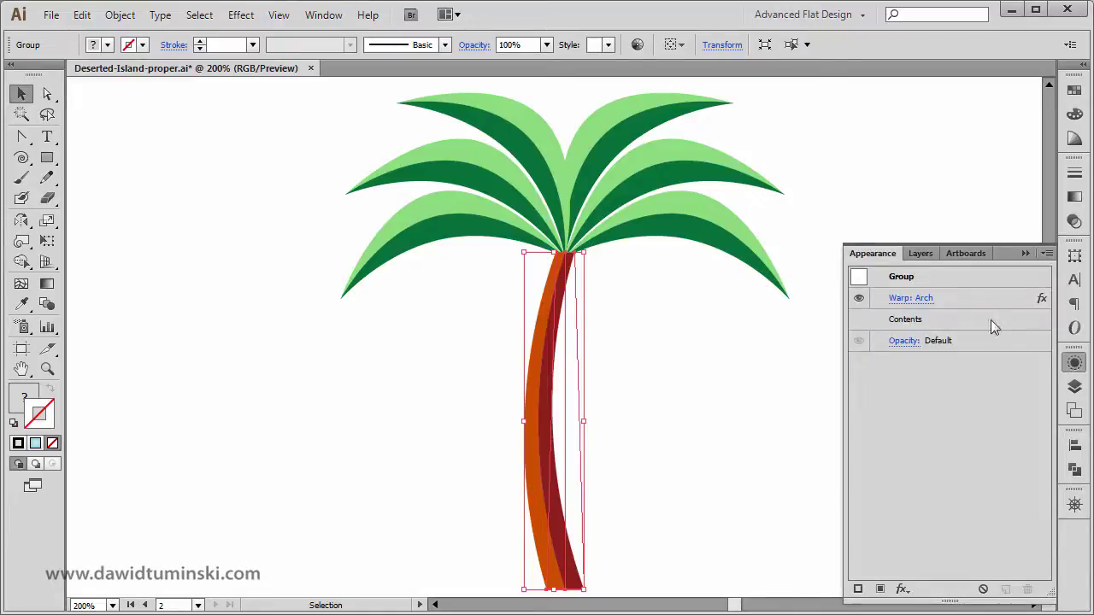
click(923, 298)
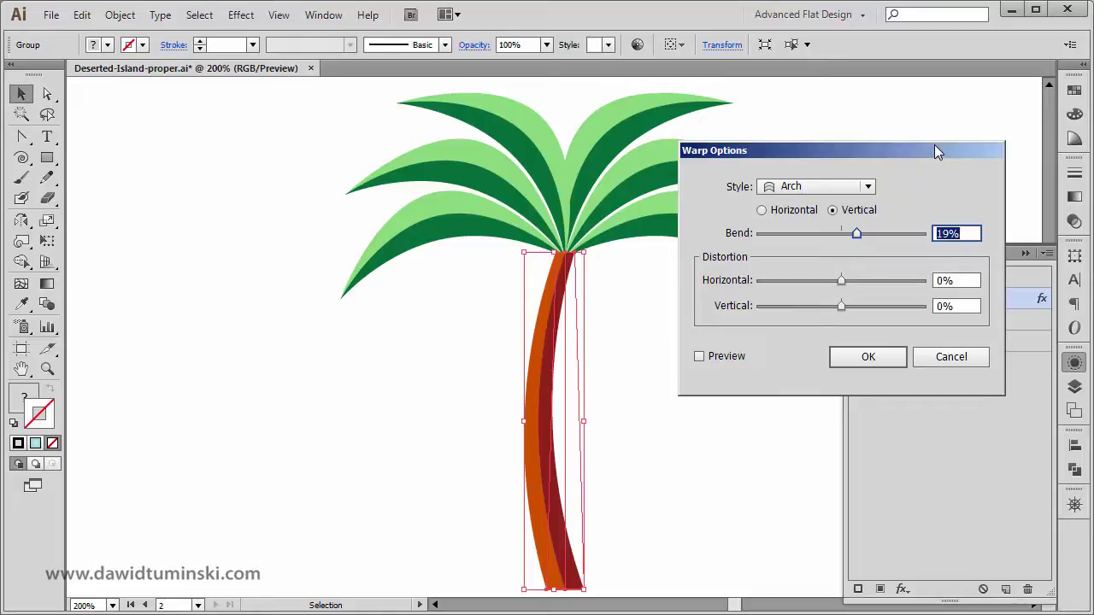
click(951, 360)
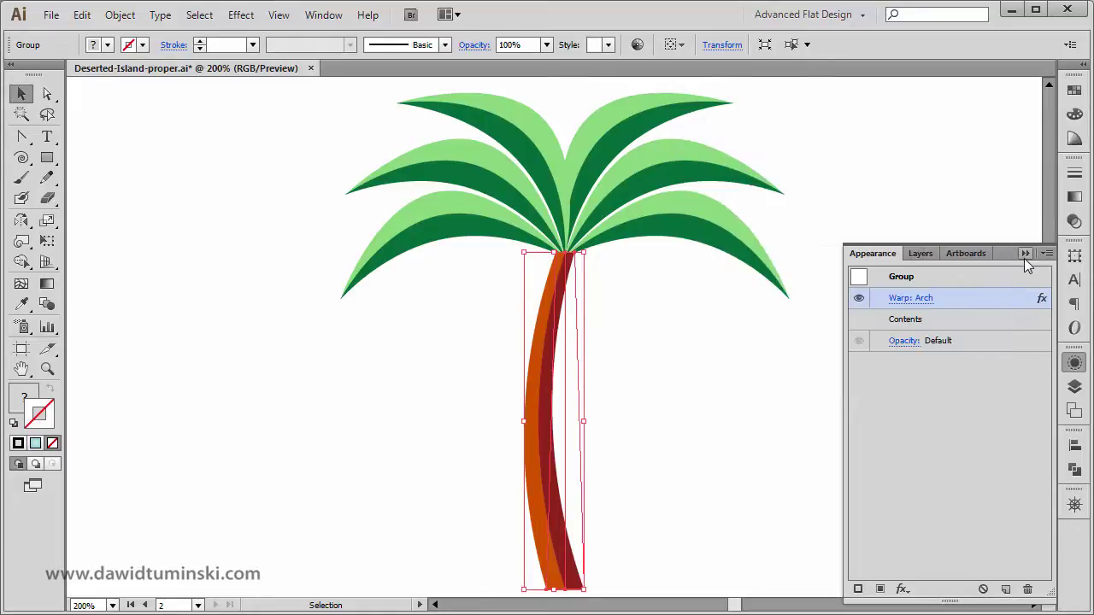
click(1025, 254)
click(709, 336)
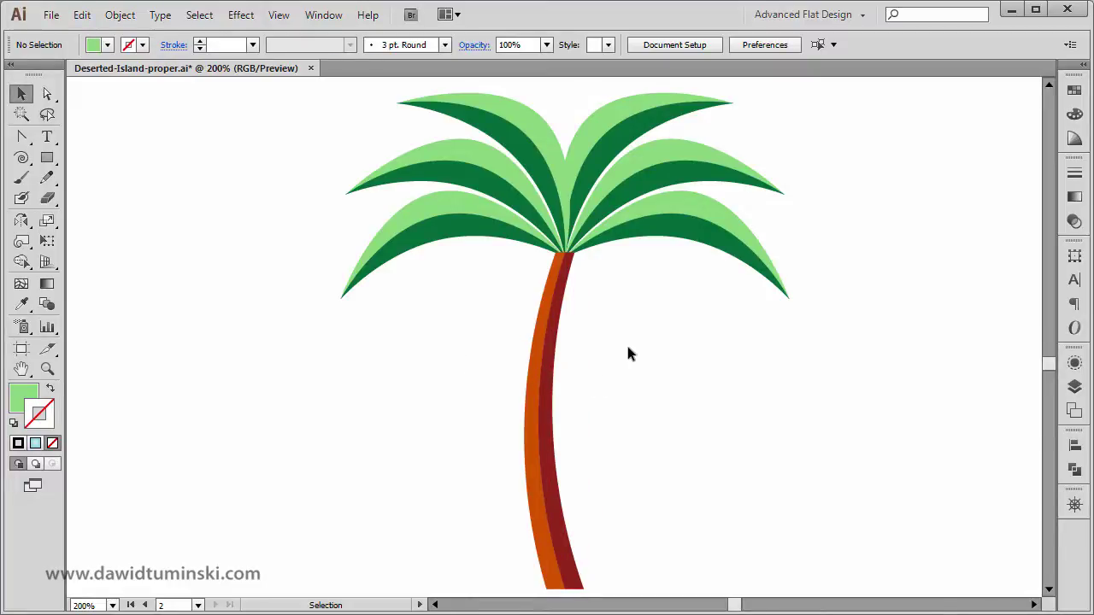
Expand the appearance of the warped trunk group into real curved paths
click(579, 359)
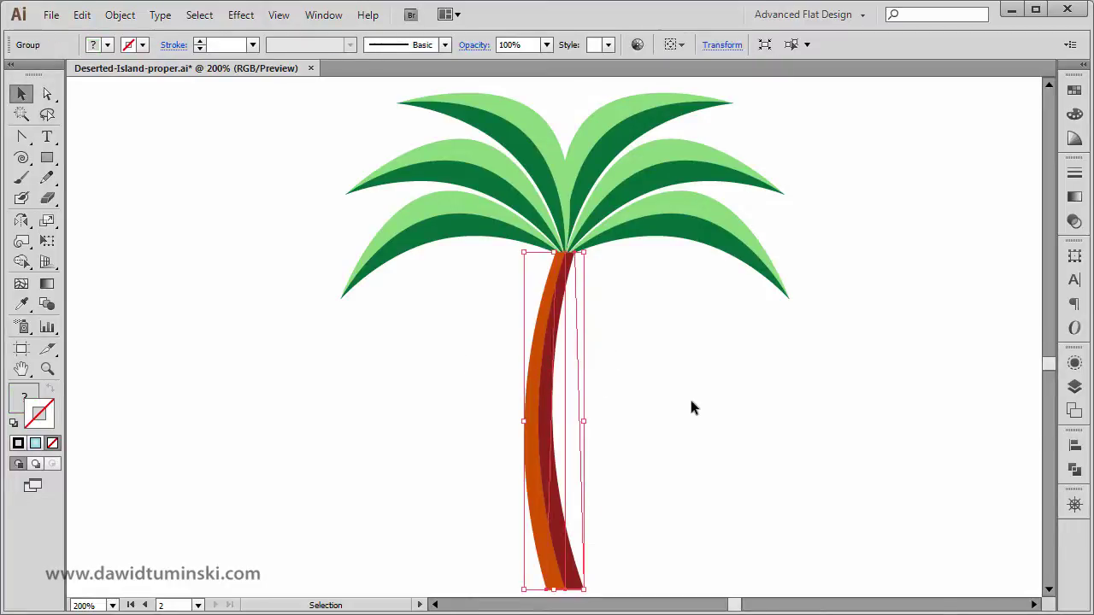
click(124, 17)
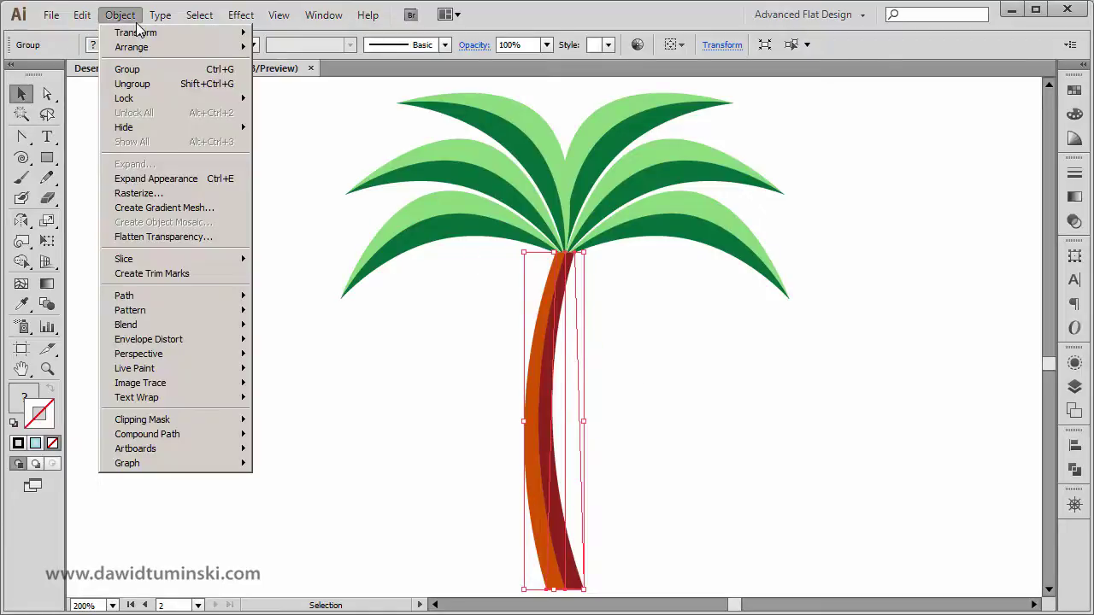
click(179, 184)
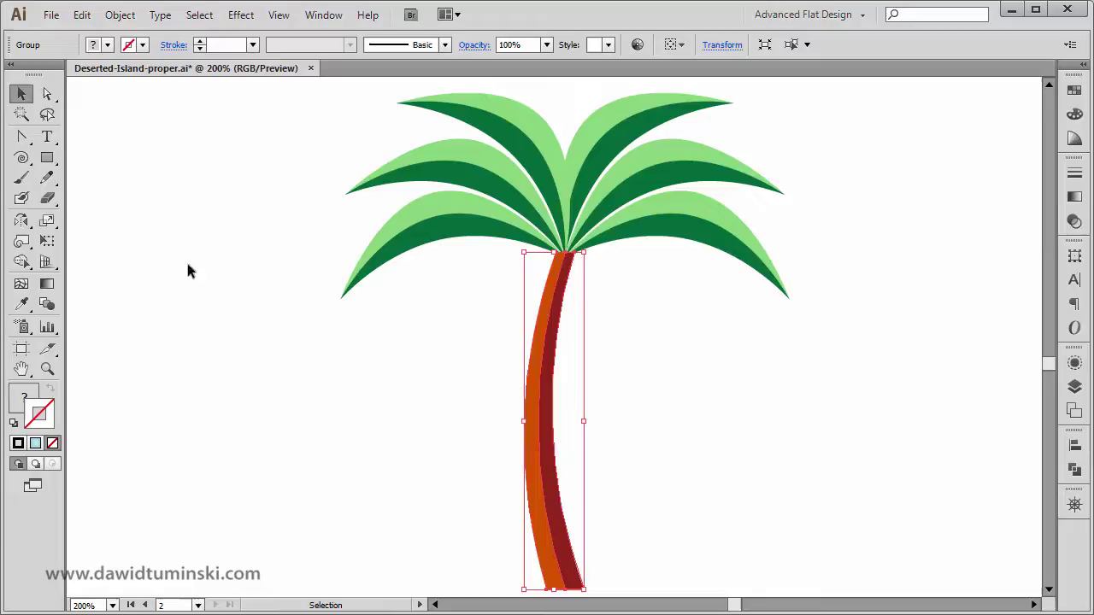
click(265, 365)
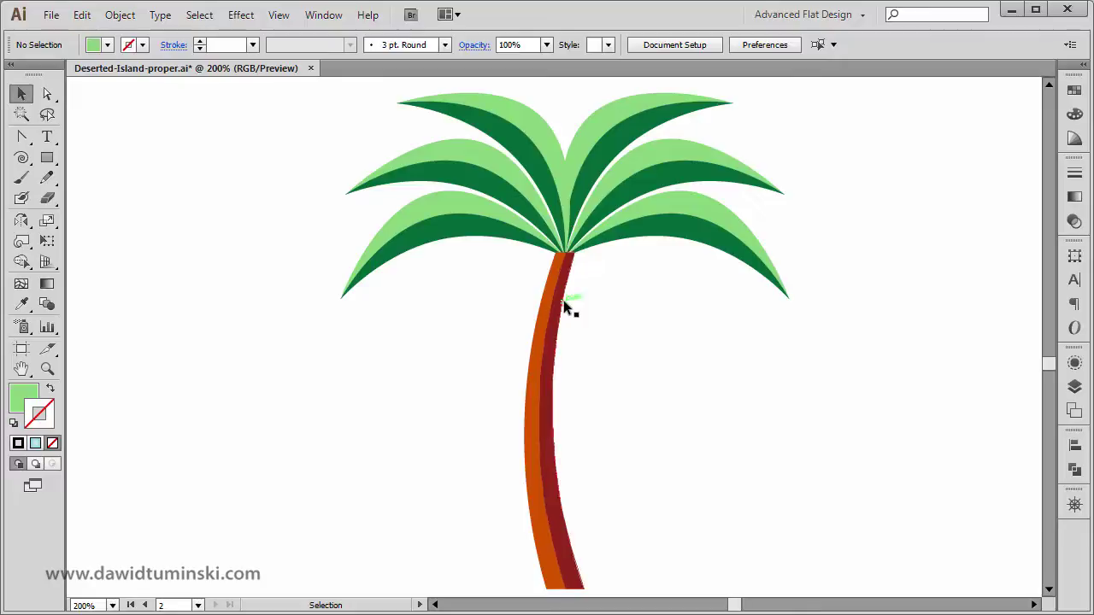
Rotate the grouped palm leaves by -20° around the point where they meet the trunk
drag(672, 270, 668, 333)
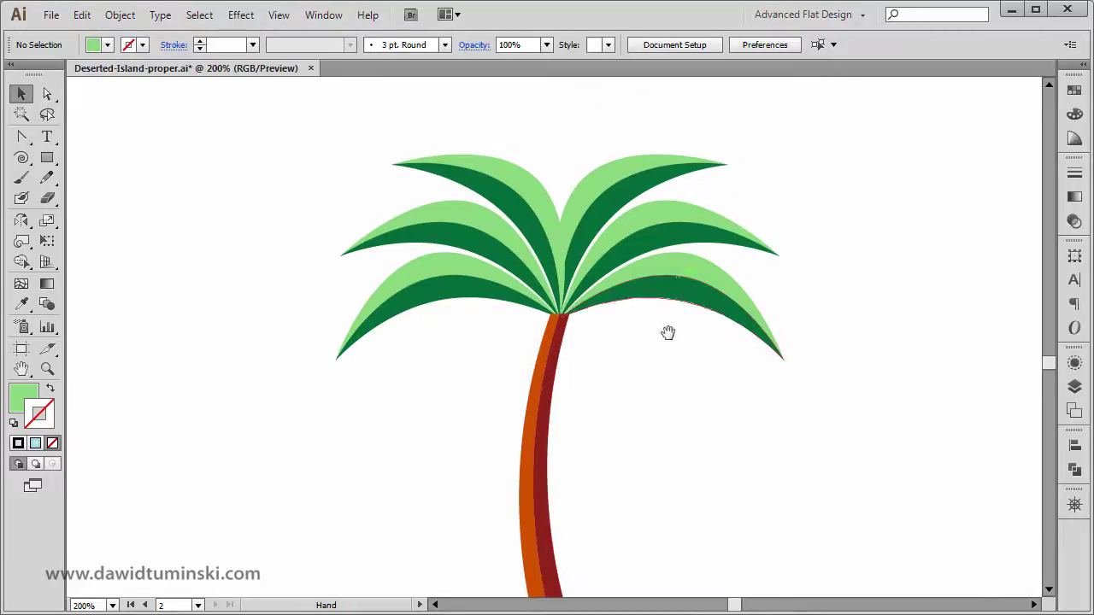
click(659, 299)
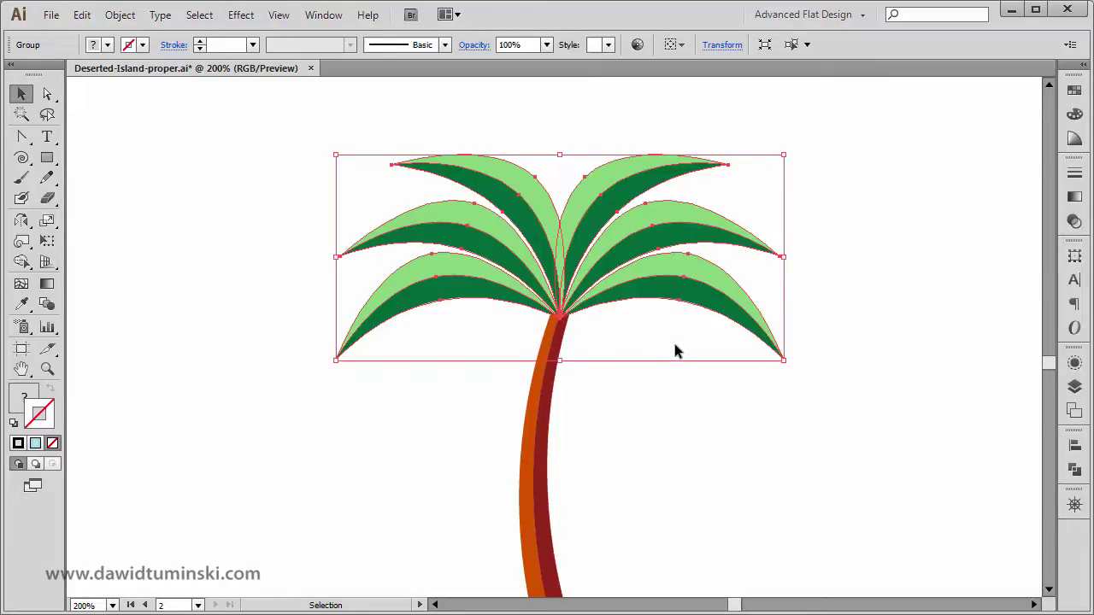
scroll(581, 385, down, 3)
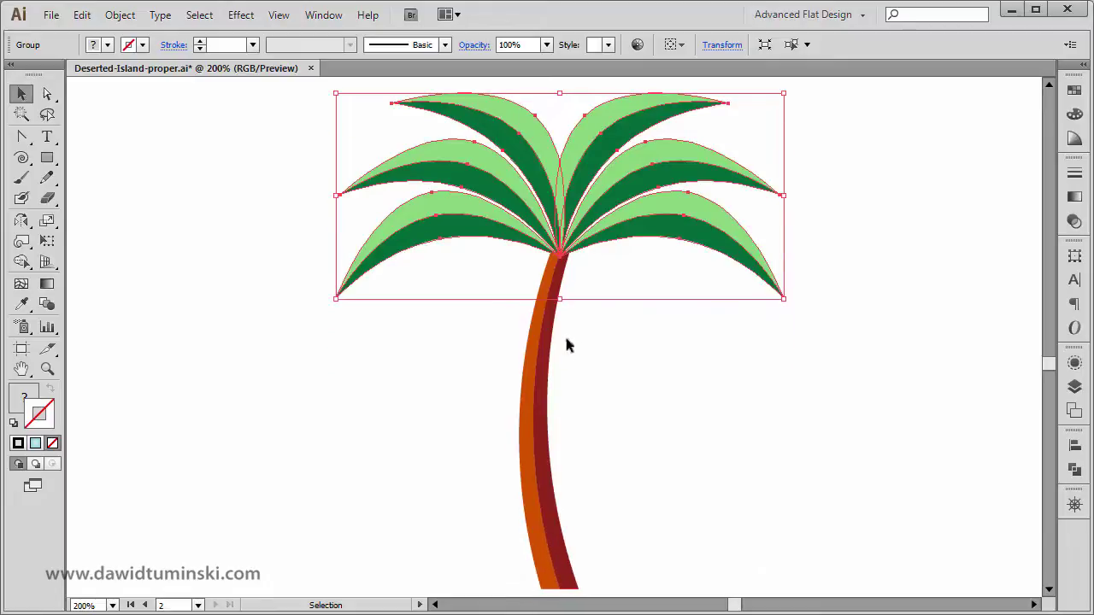
scroll(761, 351, up, 1)
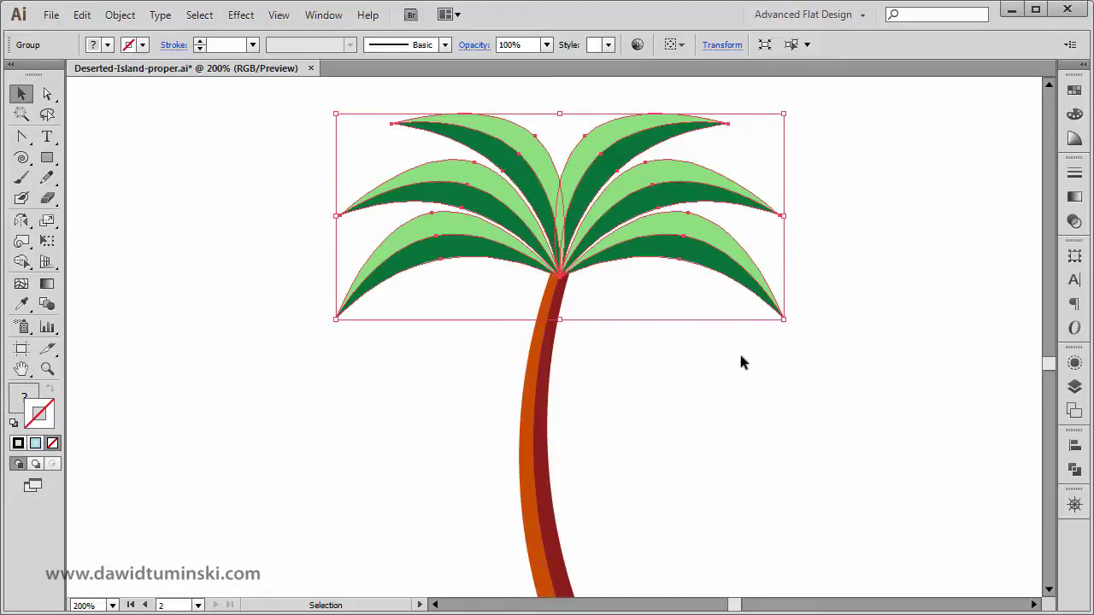
click(252, 178)
click(489, 137)
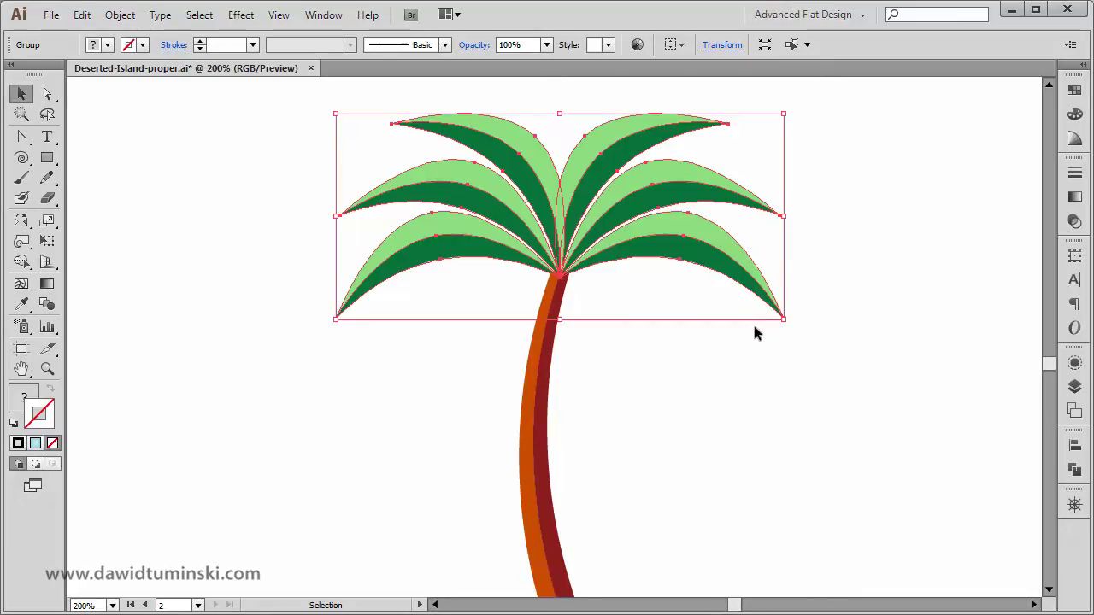
key(r)
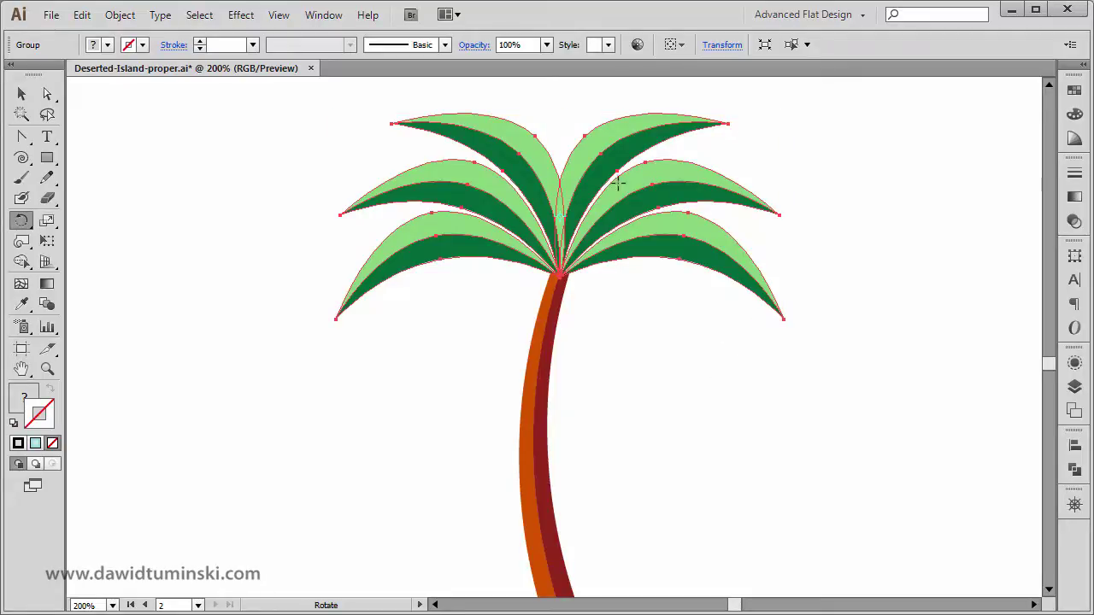
alt+click(753, 316)
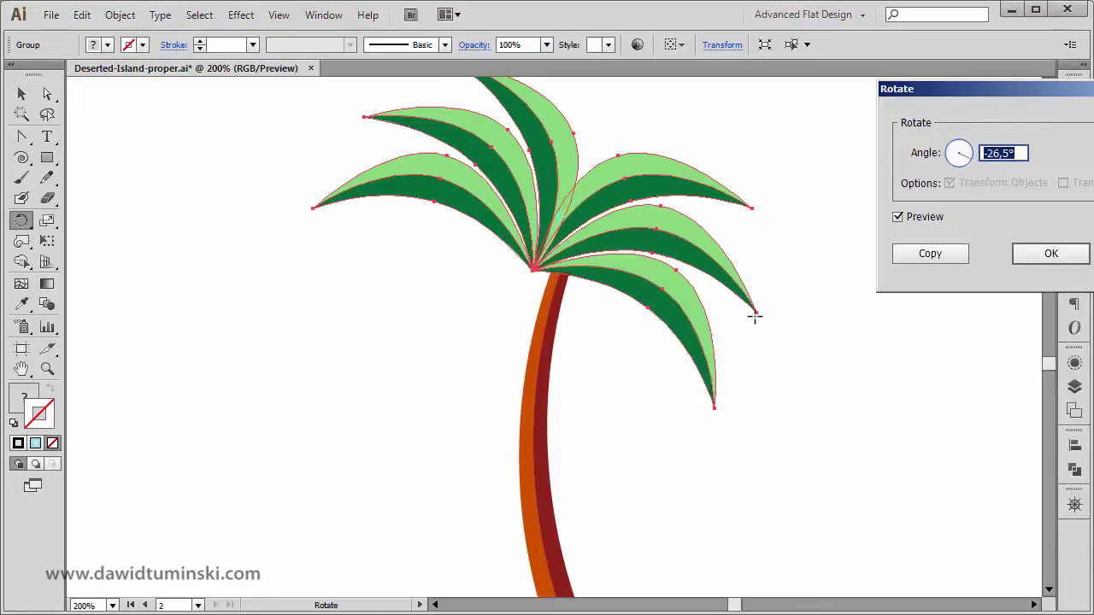
drag(1058, 91, 909, 119)
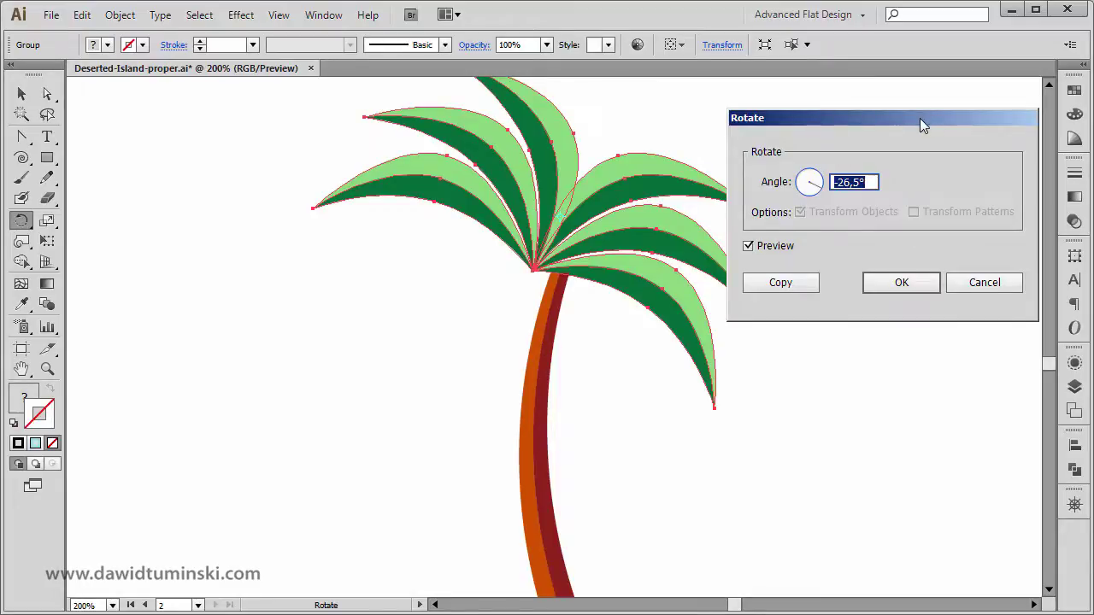
drag(921, 117, 879, 135)
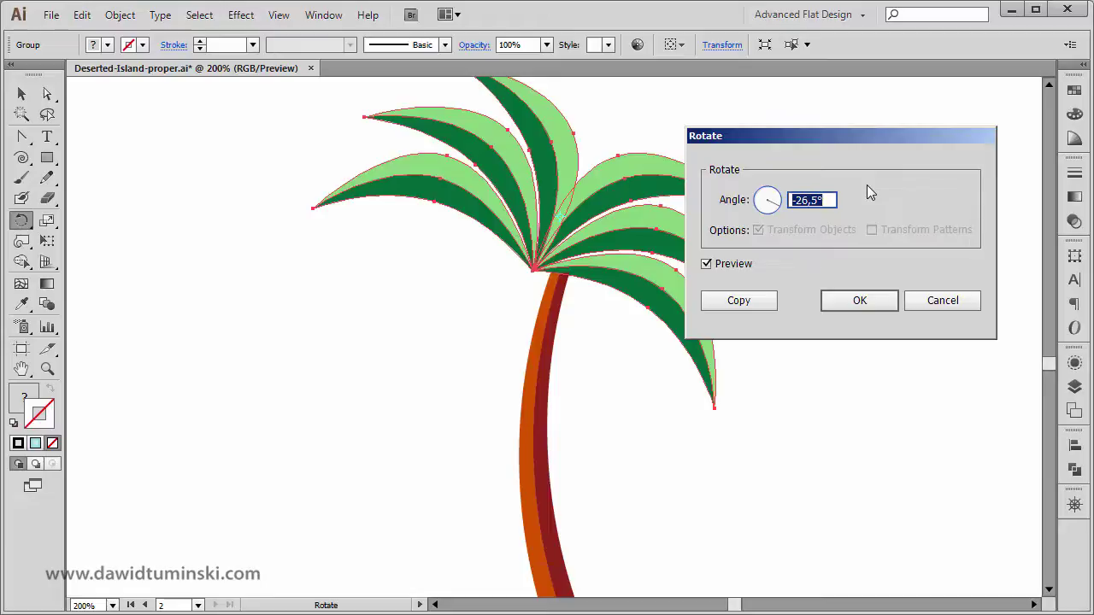
drag(818, 138, 820, 192)
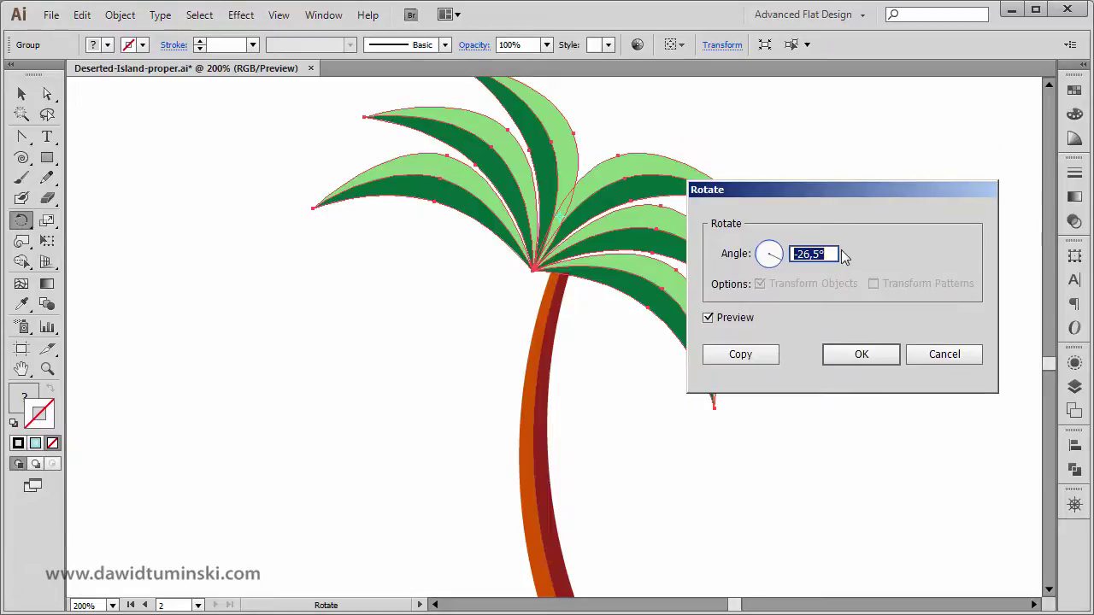
text(-20)
key(Tab)
click(863, 354)
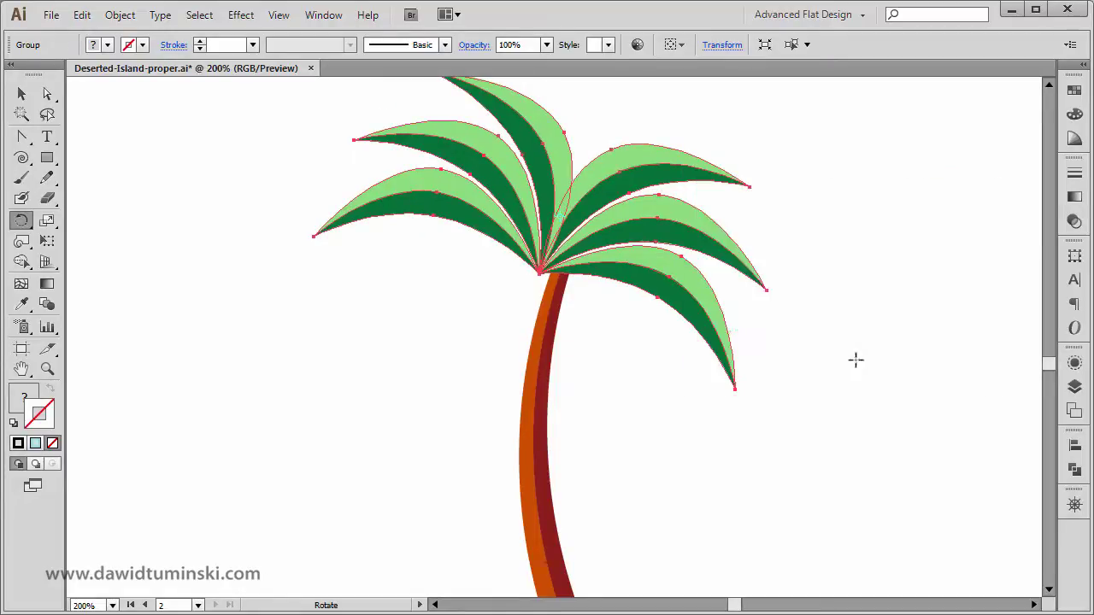
Move the rotated leaf group slightly right and down so its base sits on the trunk's upper end
mouse_move(641, 285)
mouse_down()
mouse_move(661, 268)
mouse_move(654, 290)
mouse_up()
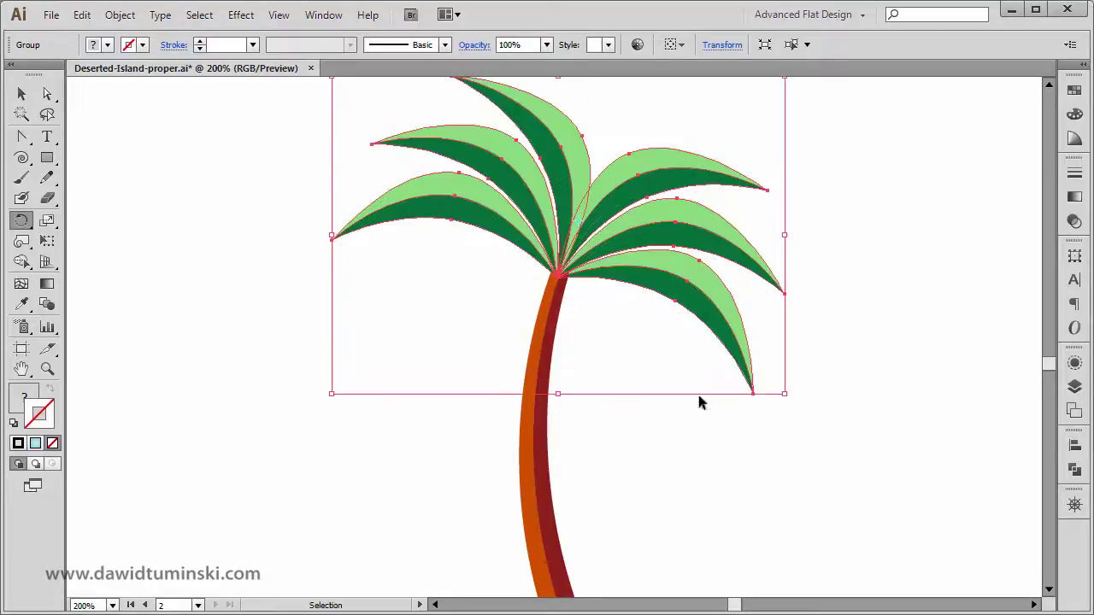
ctrl+click(851, 284)
key(ctrl+minus)
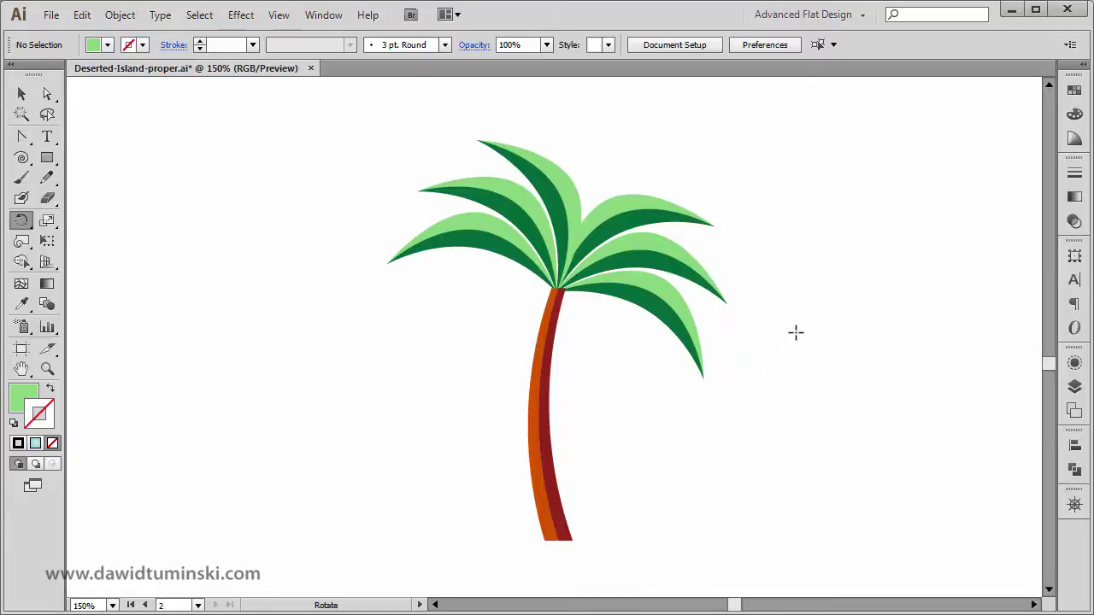
Scale the leaf group down proportionally about its centre and move it back down onto the trunk's tip
key(v)
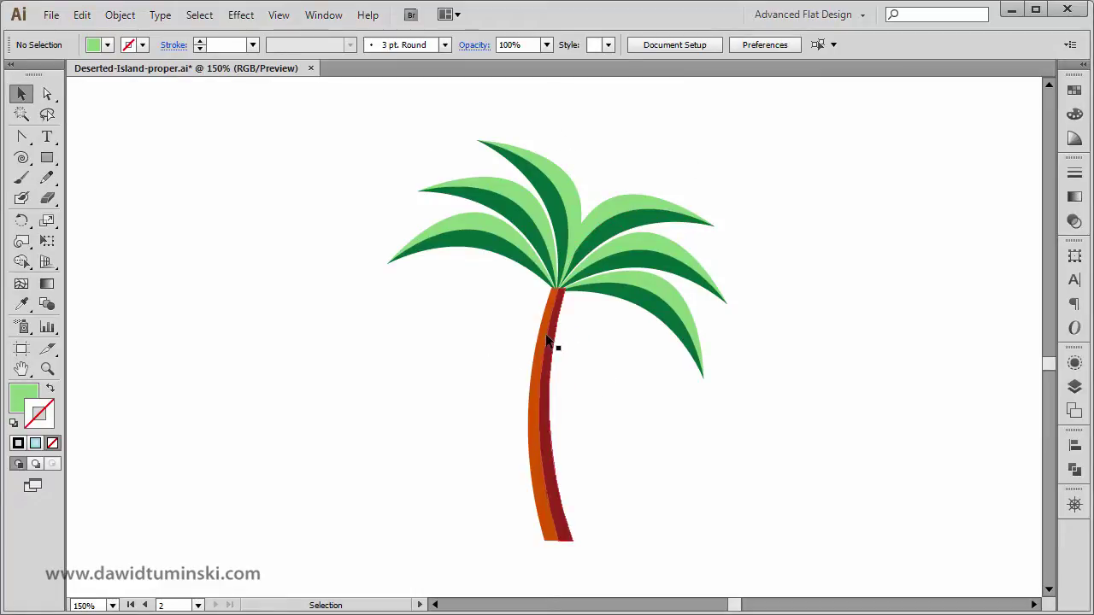
click(684, 351)
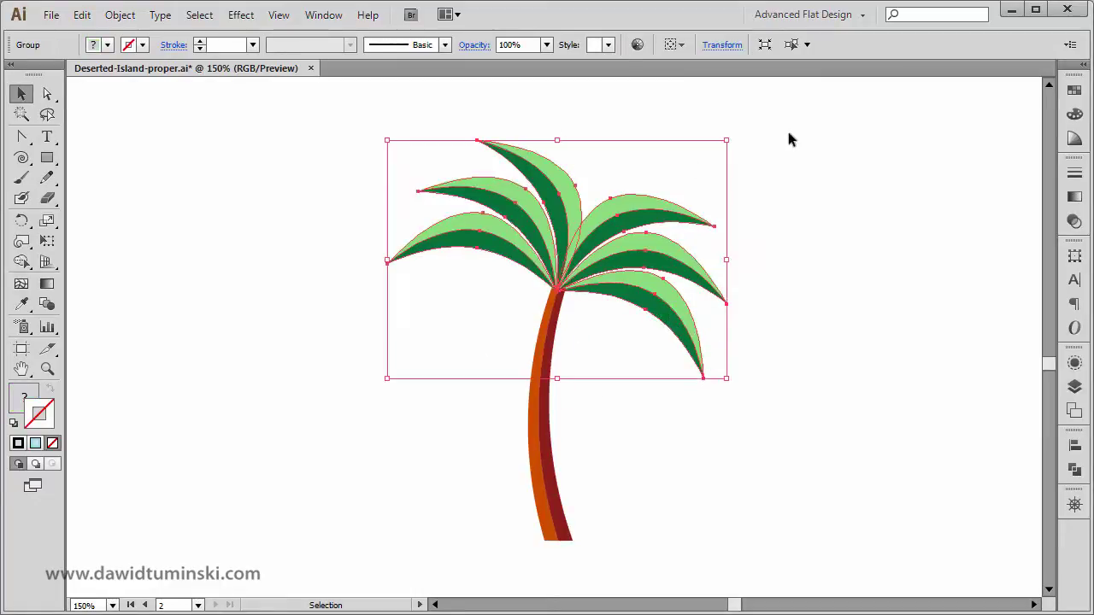
drag(726, 139, 693, 163)
click(863, 256)
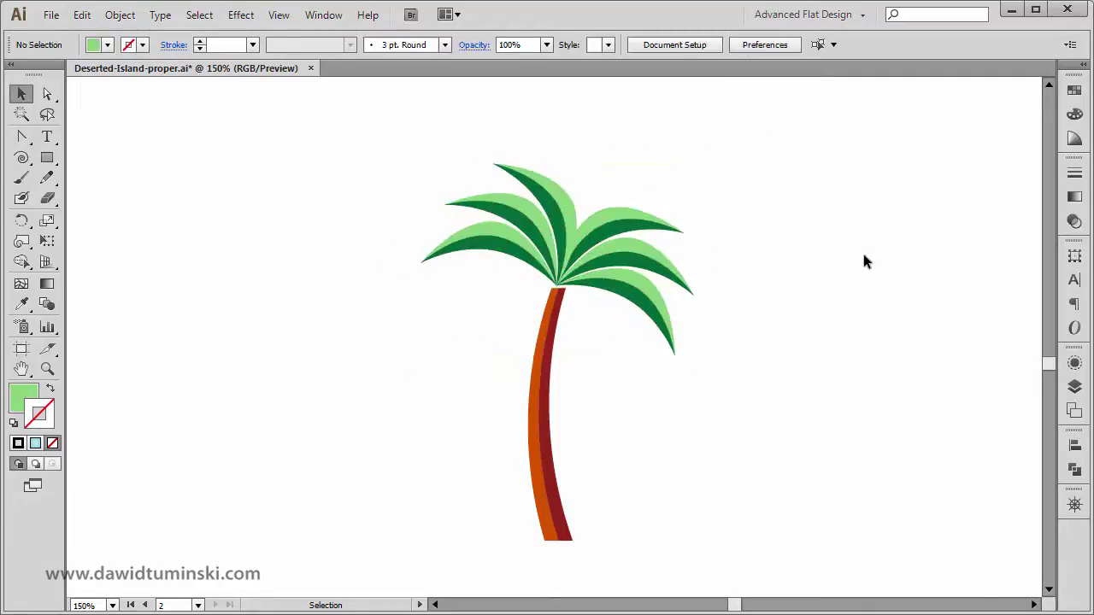
drag(618, 293, 619, 300)
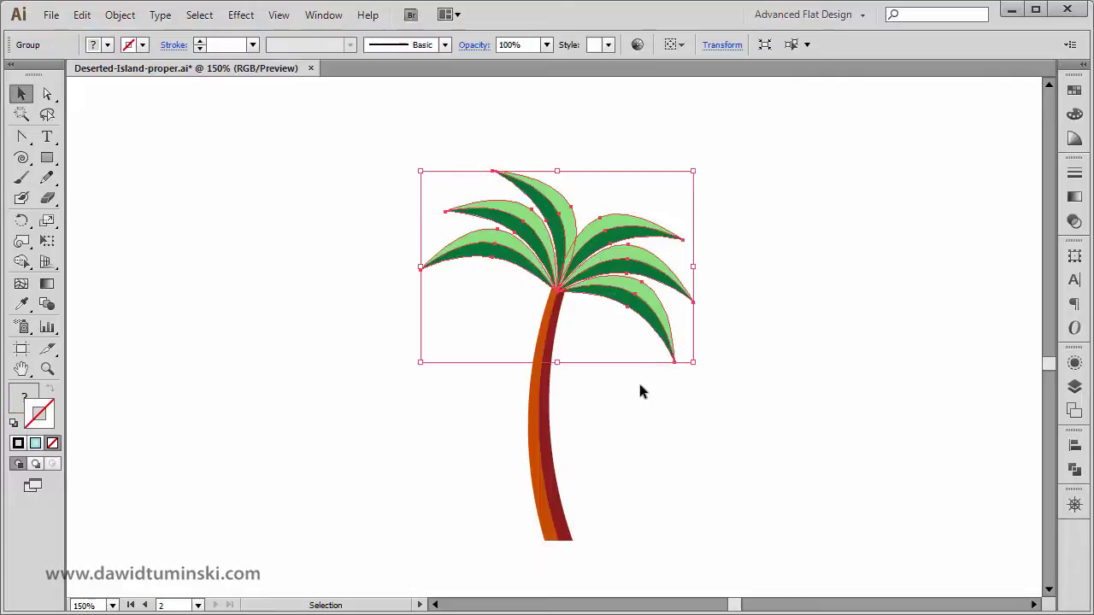
click(643, 394)
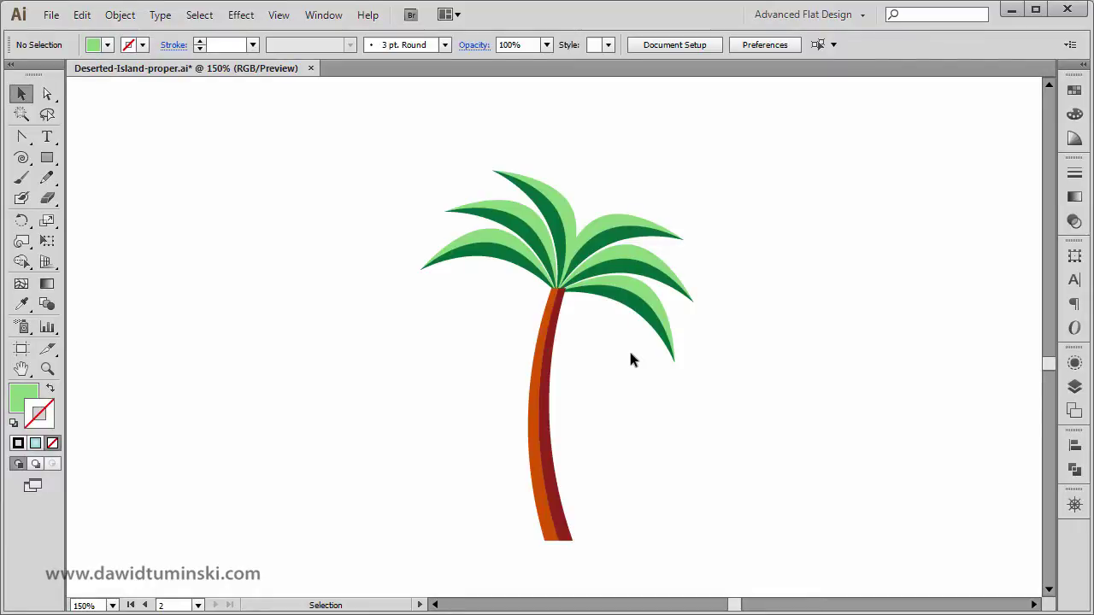
Draw a small circle as a coconut, fill it with the darkest brown swatch, and place it where leaves and trunk meet
key(l)
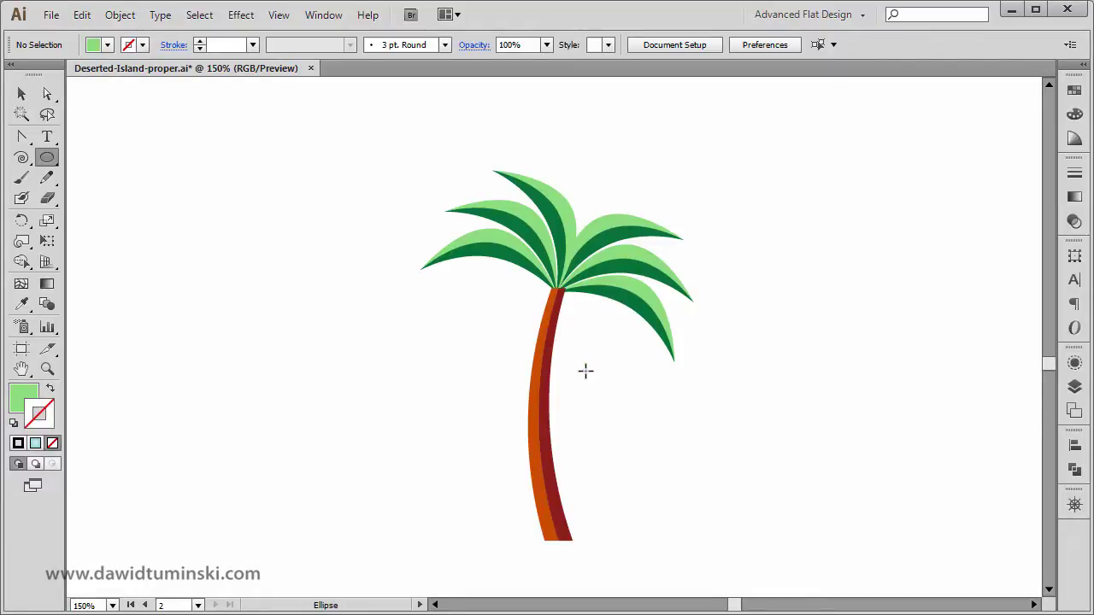
drag(573, 354, 599, 381)
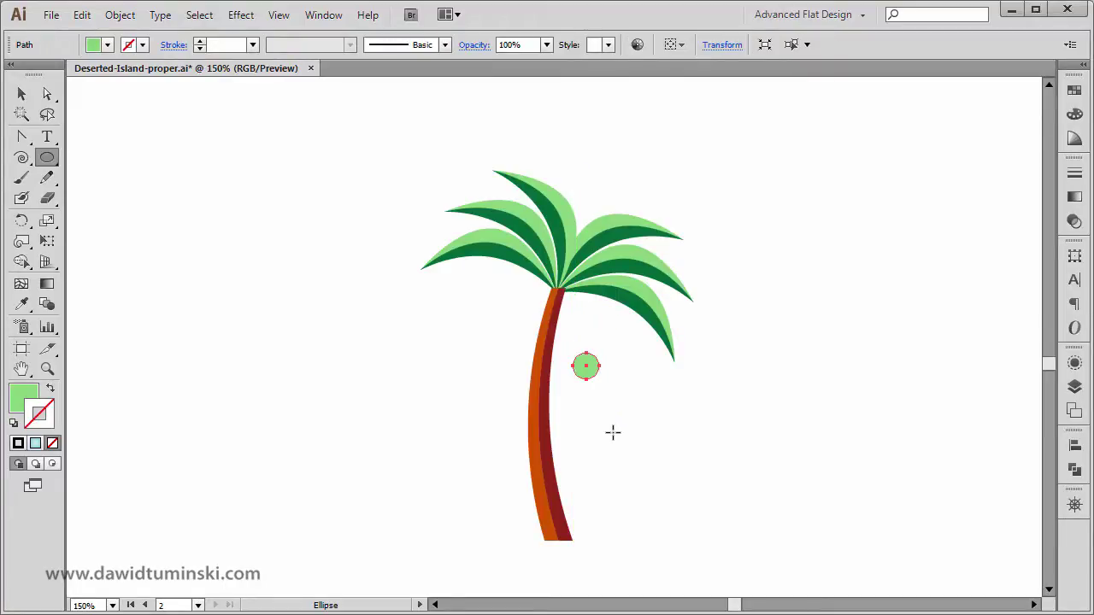
click(1074, 89)
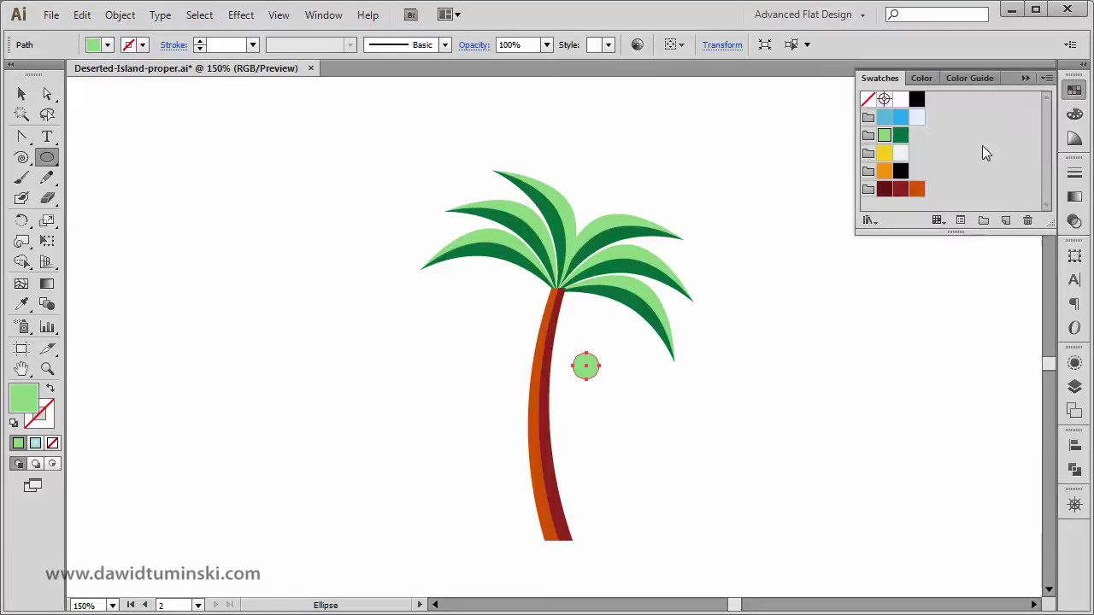
click(889, 192)
ctrl+click(606, 373)
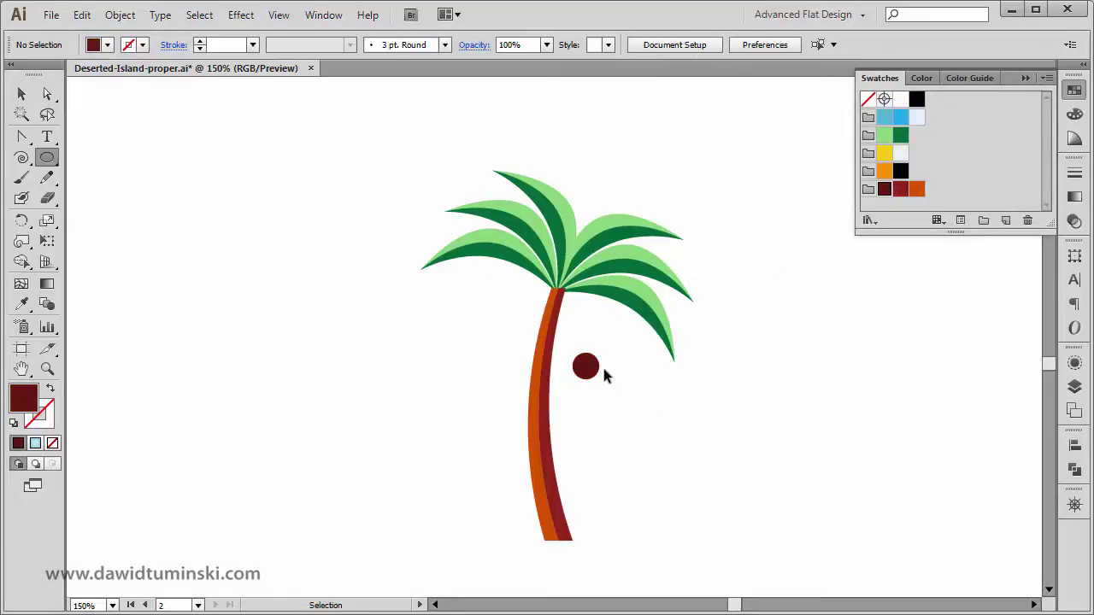
drag(591, 367, 569, 300)
ctrl+click(612, 351)
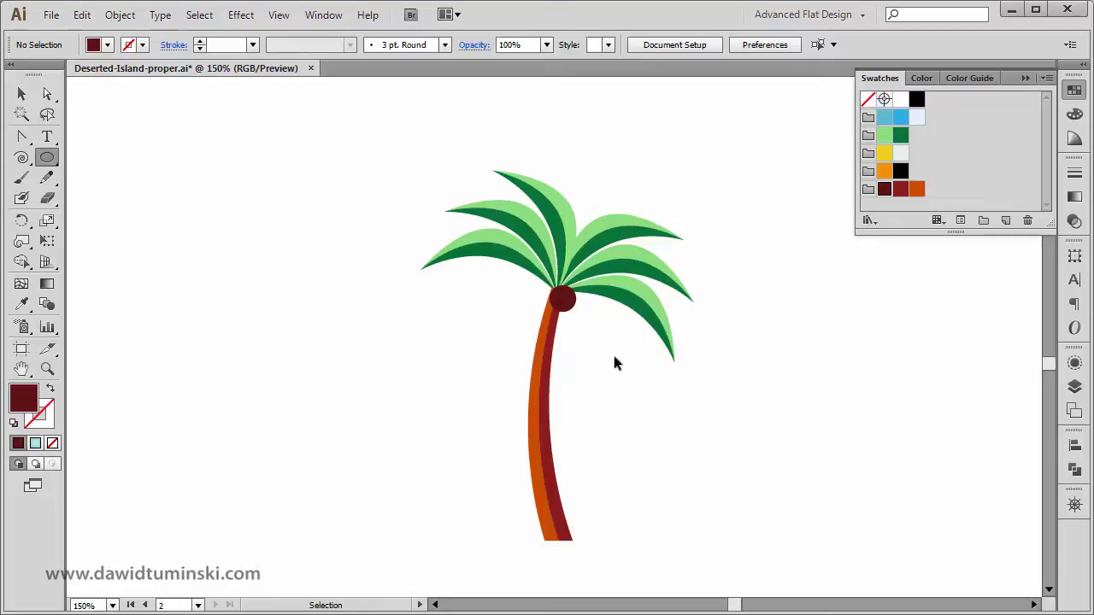
Duplicate the coconut about 15 px to the left and 7 px up, and scale the copy down slightly
key(ctrl+space)
drag(645, 361, 478, 229)
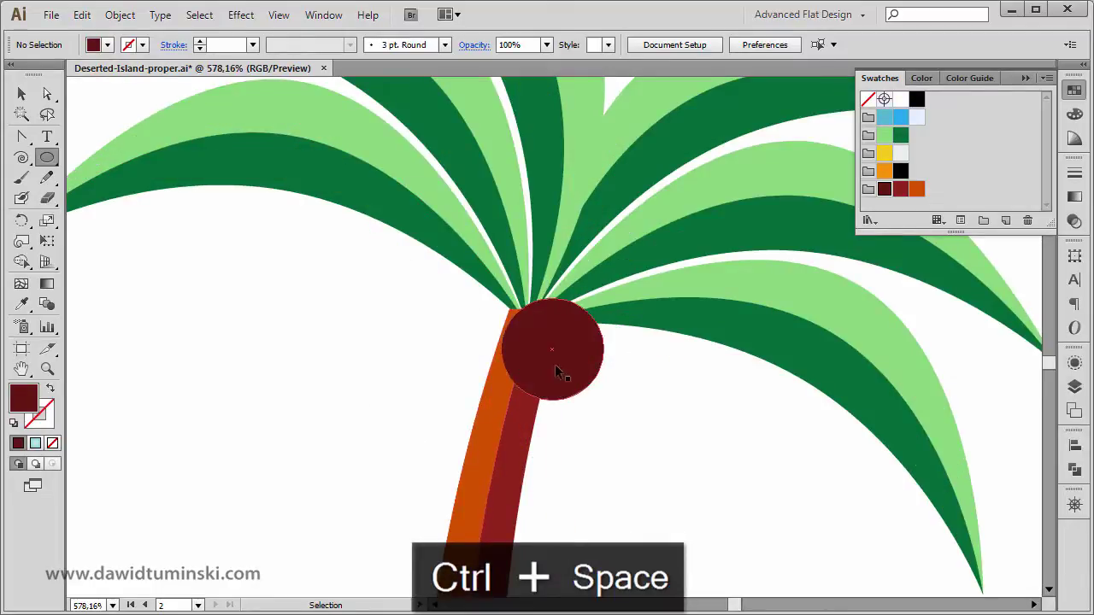
drag(558, 366, 484, 337)
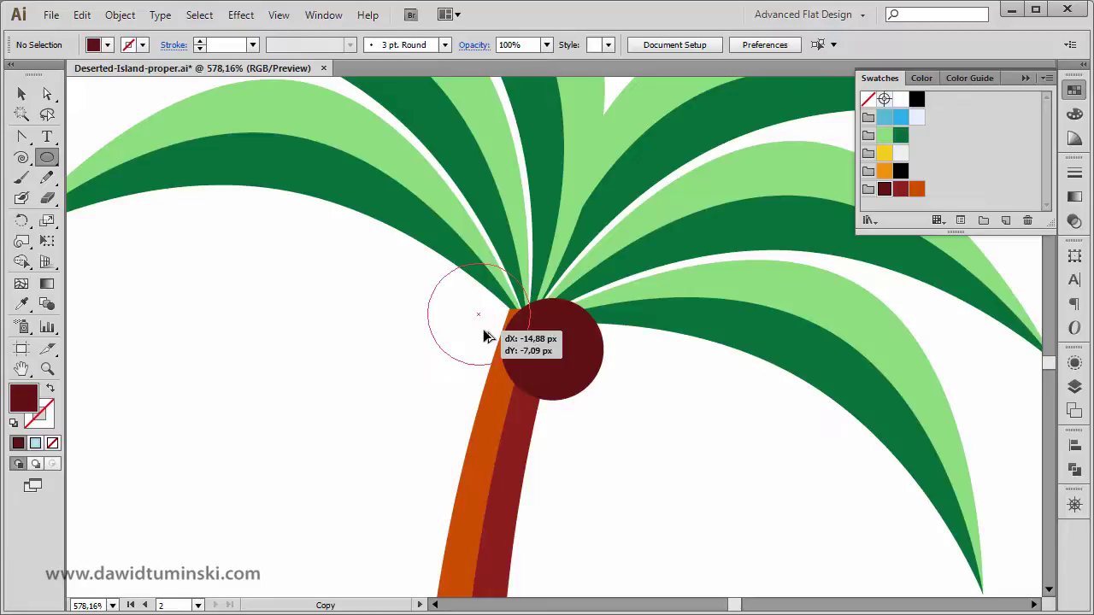
mouse_move(483, 331)
mouse_down()
mouse_move(487, 322)
mouse_move(435, 332)
mouse_move(496, 323)
mouse_move(480, 330)
mouse_up()
drag(422, 257, 438, 274)
click(287, 357)
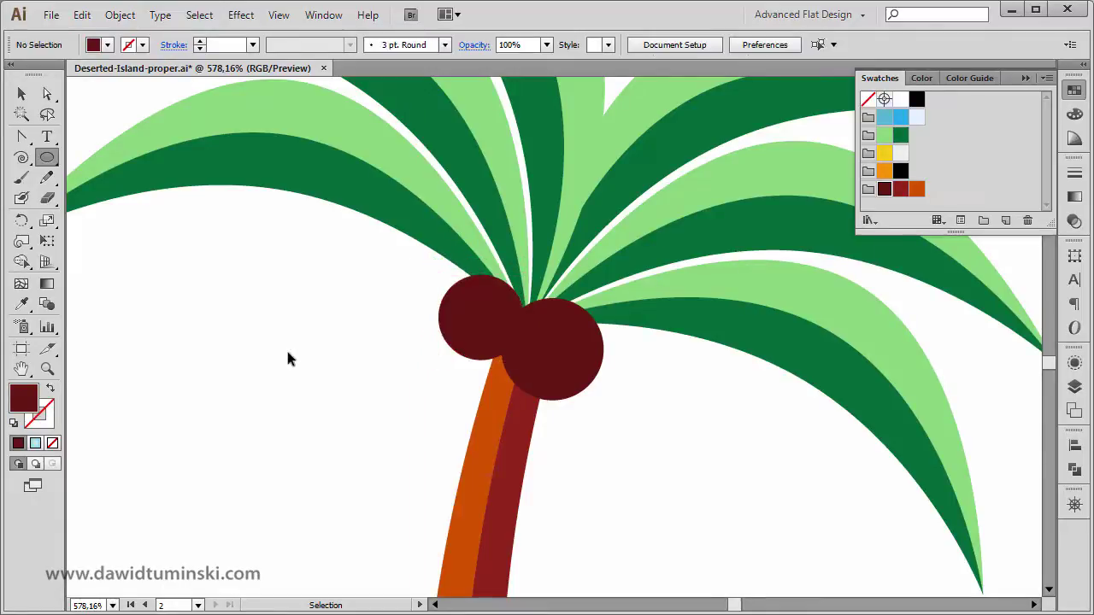
key(ctrl+minus)
key(ctrl+minus)
key(ctrl+minus)
key(ctrl+minus)
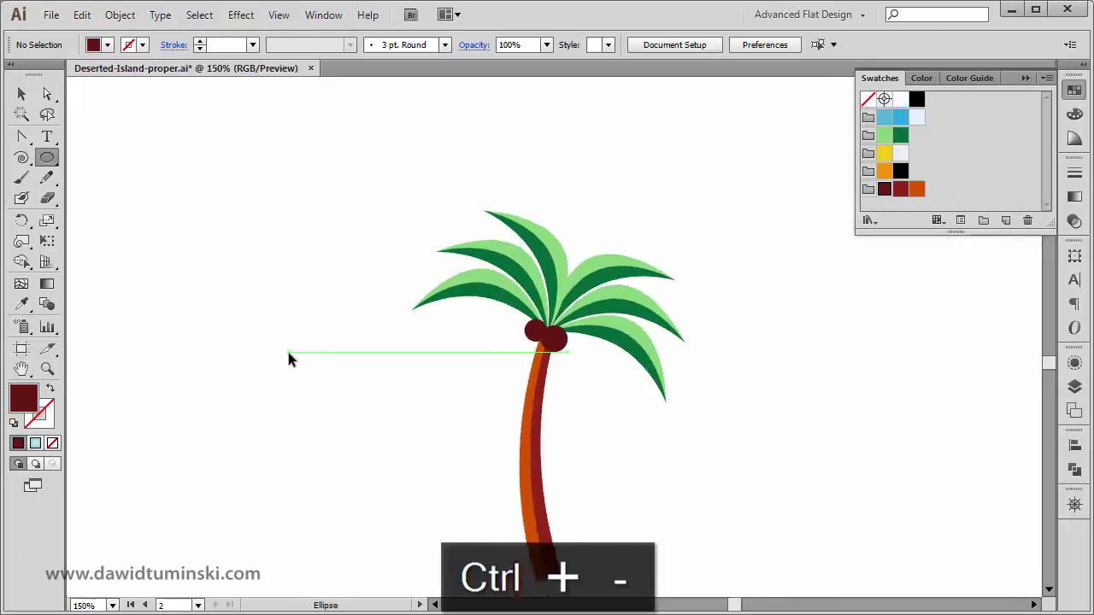
drag(365, 330, 369, 282)
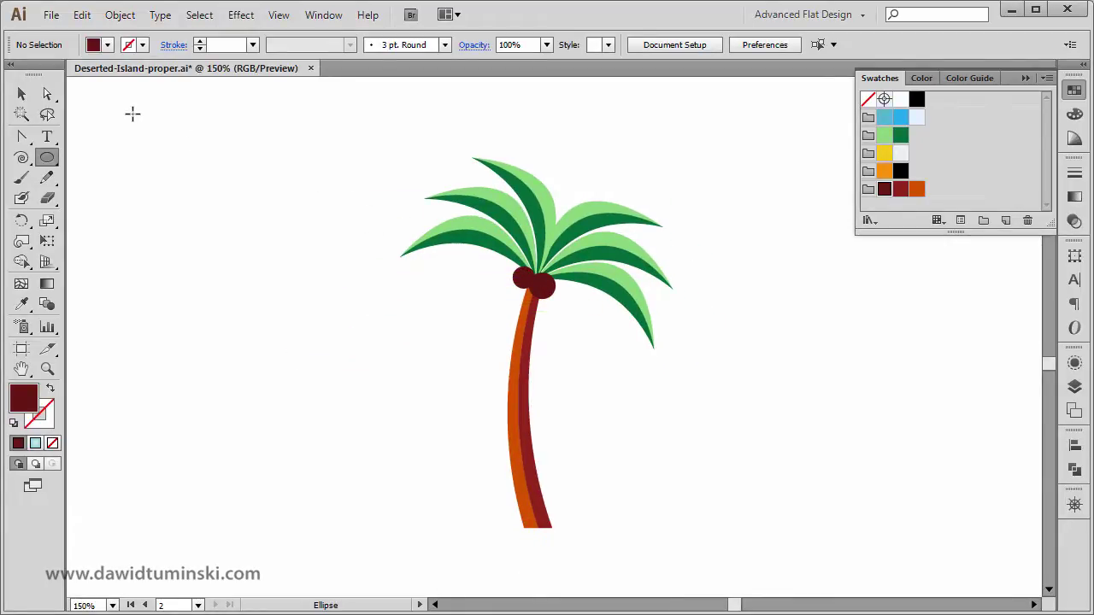
click(22, 93)
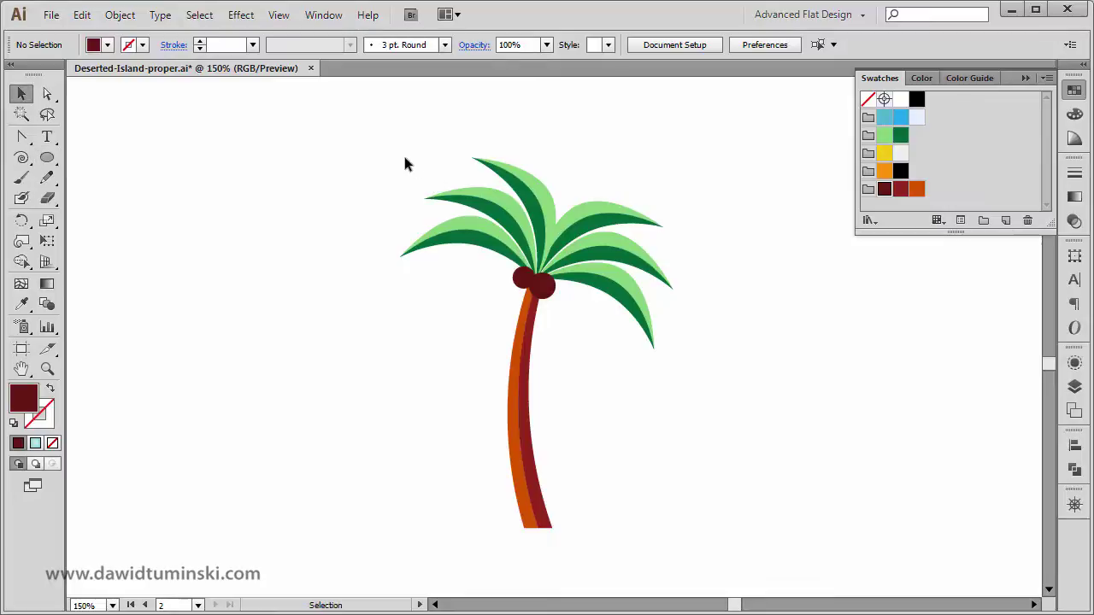